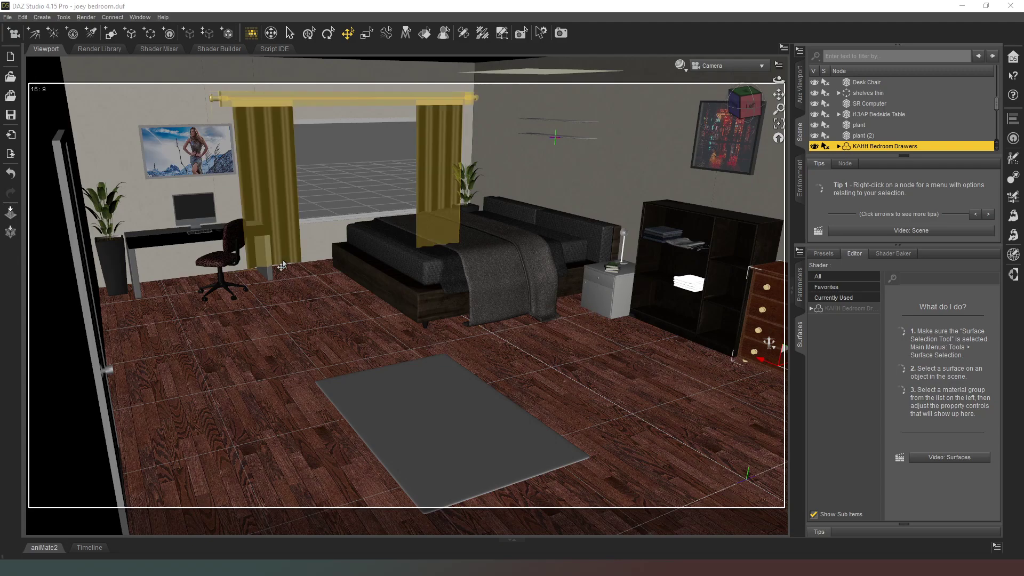
Drag AB Door and CLR Curtain into the Group node, then collapse Group.
scroll(910, 107, up, 5)
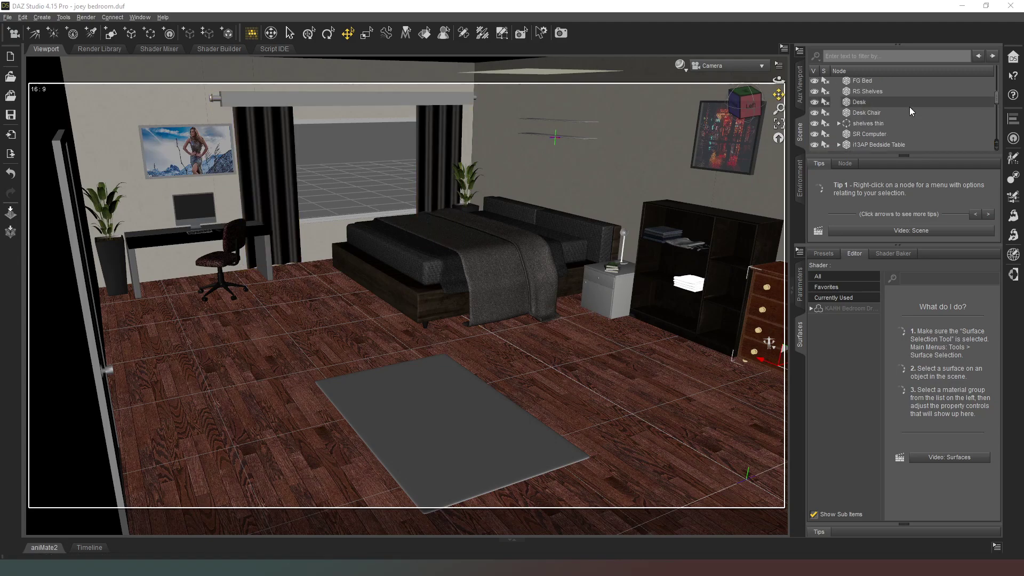
click(833, 82)
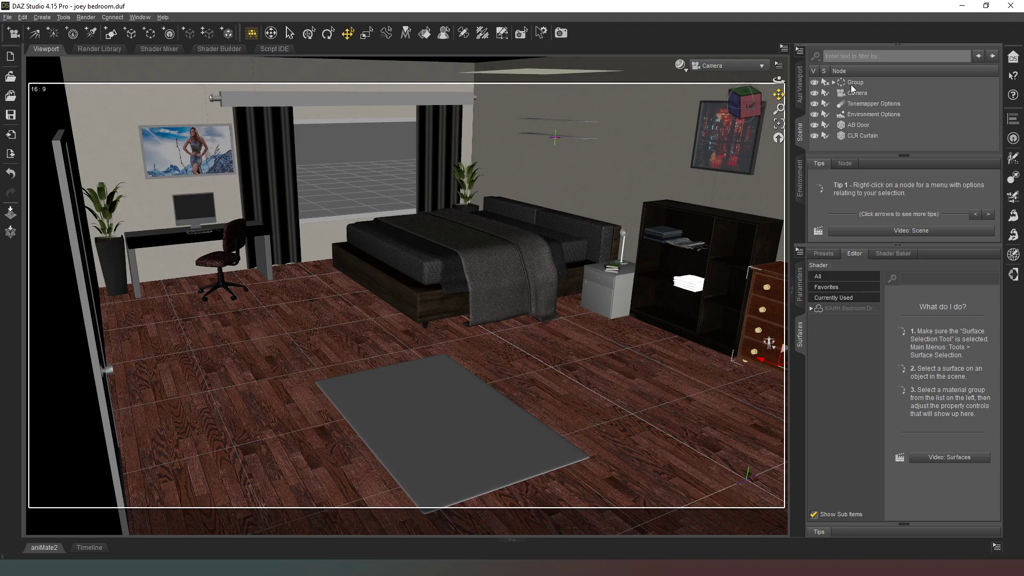
click(859, 123)
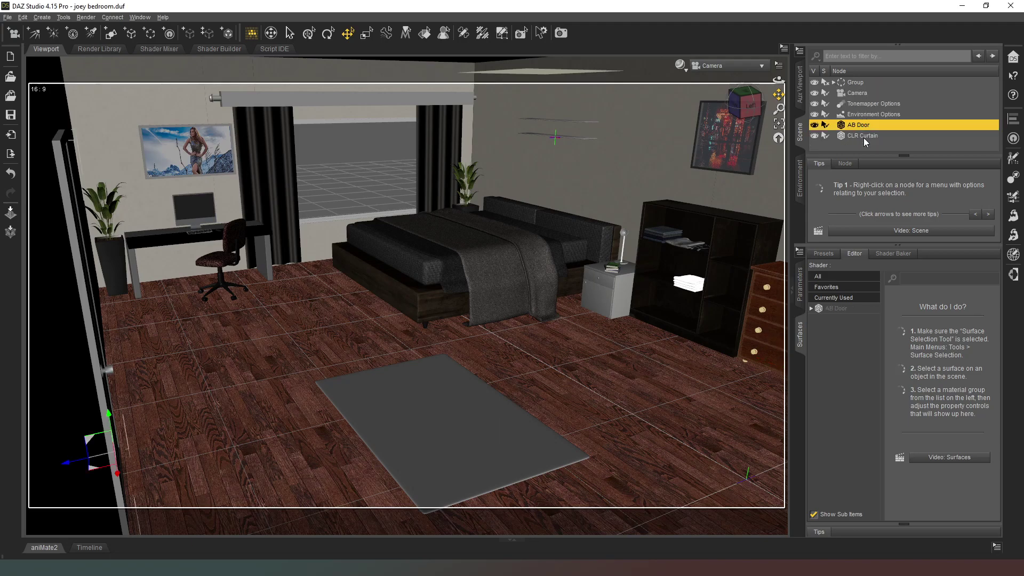
ctrl+click(863, 136)
drag(859, 127, 860, 83)
scroll(852, 86, up, 3)
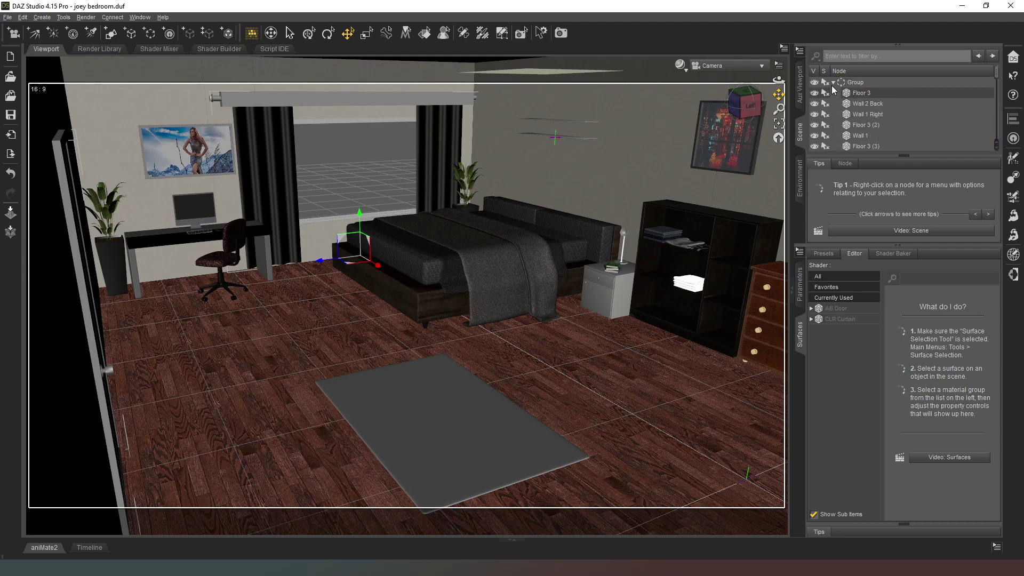
click(832, 83)
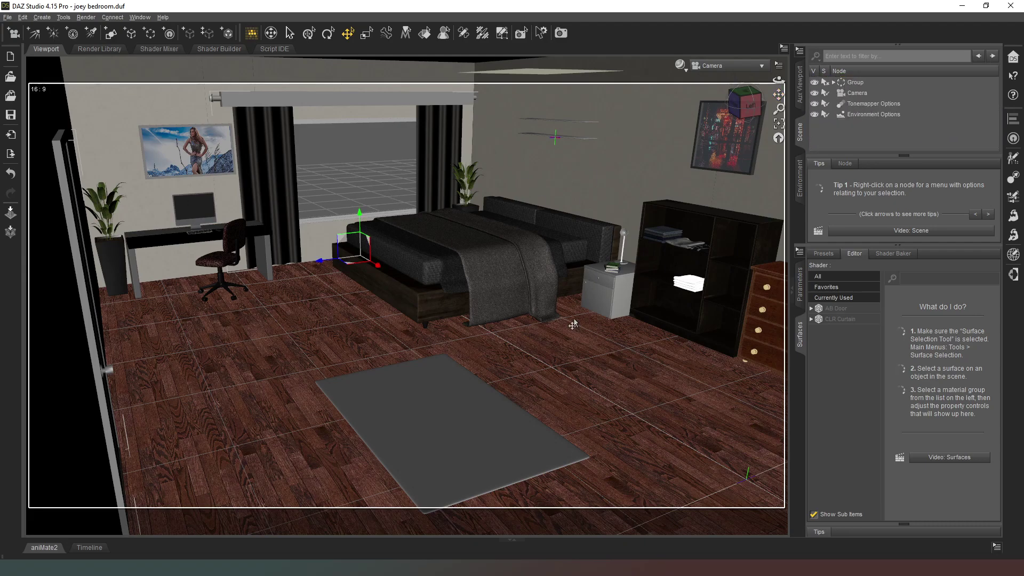
Deselect everything and switch the viewport draw style to NVIDIA Iray.
click(891, 135)
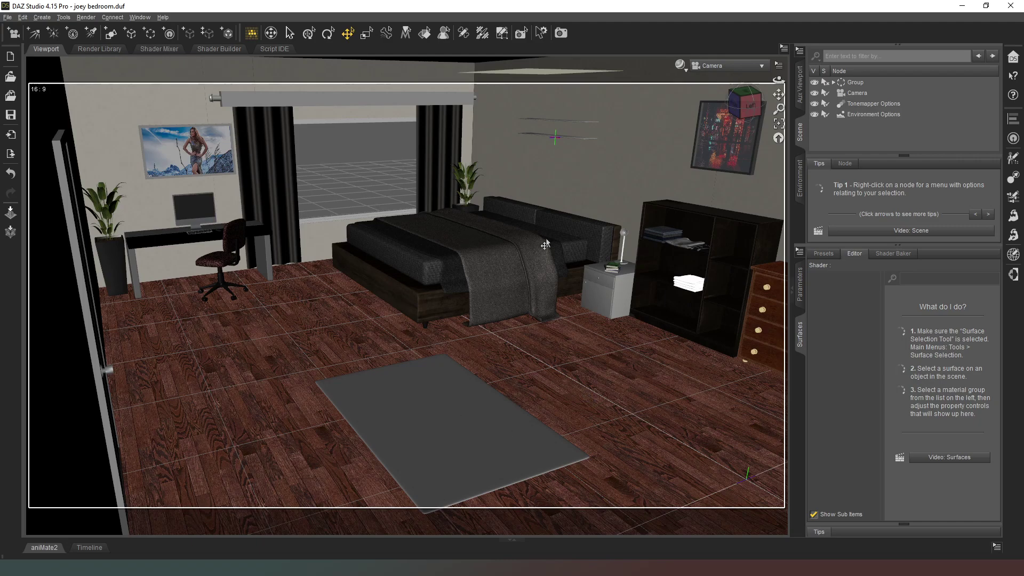
click(679, 64)
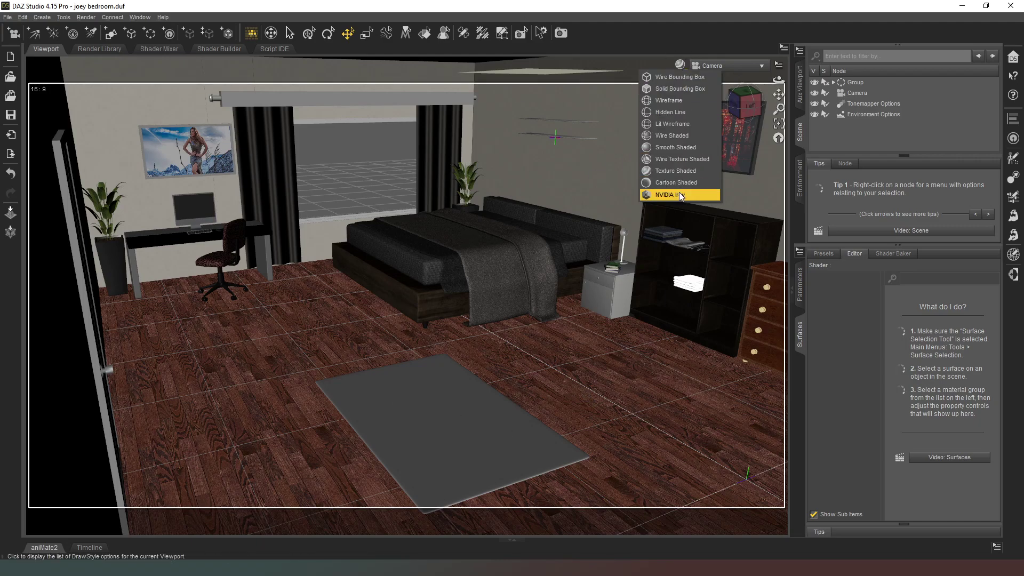
click(680, 194)
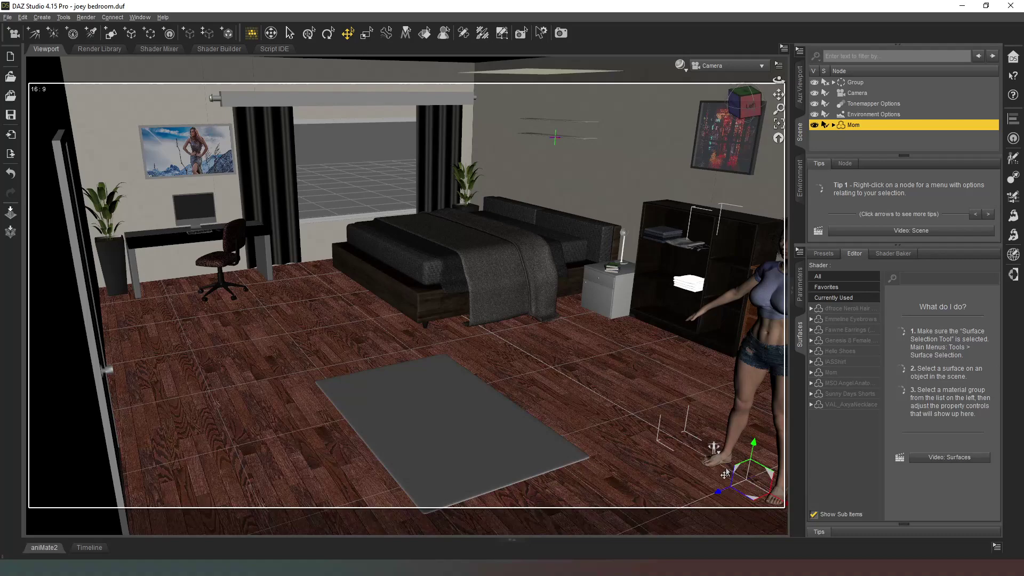
Drag Mom from the right edge to the centre of the bedroom.
drag(650, 487, 351, 359)
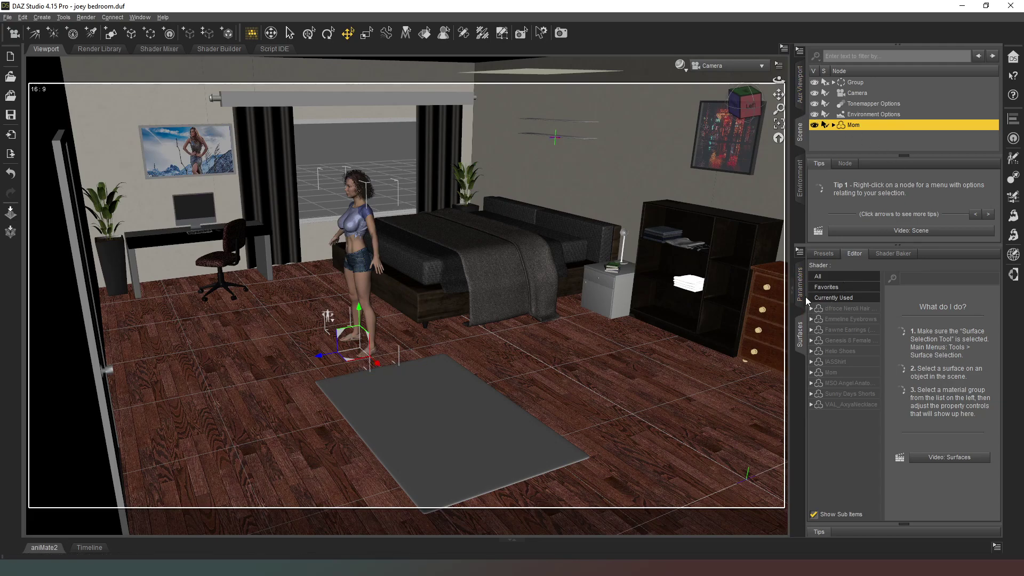
Rotate Mom and move her beside the bookshelf, ending at Y Rotate 164.43.
click(802, 294)
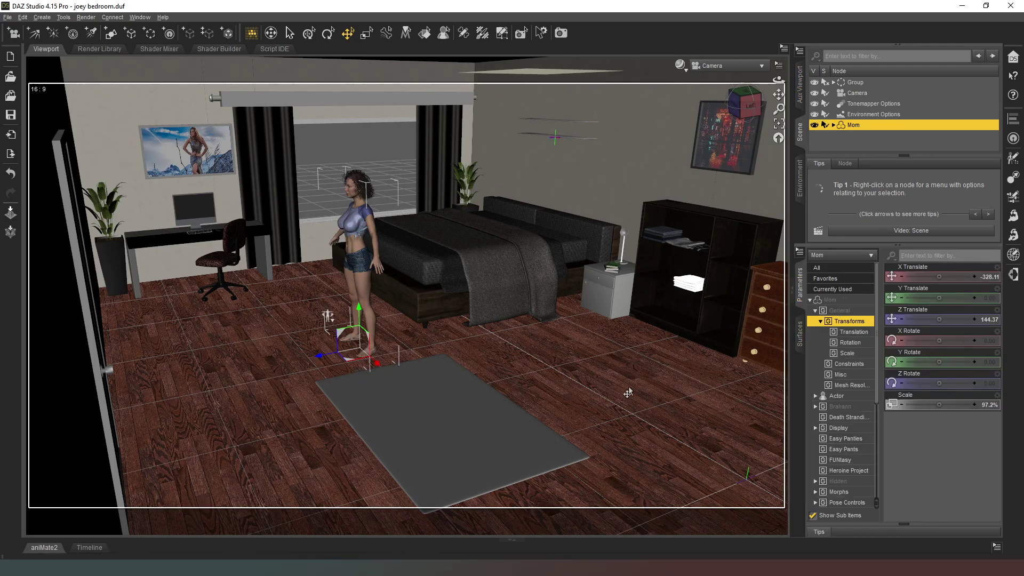
drag(939, 362, 1014, 362)
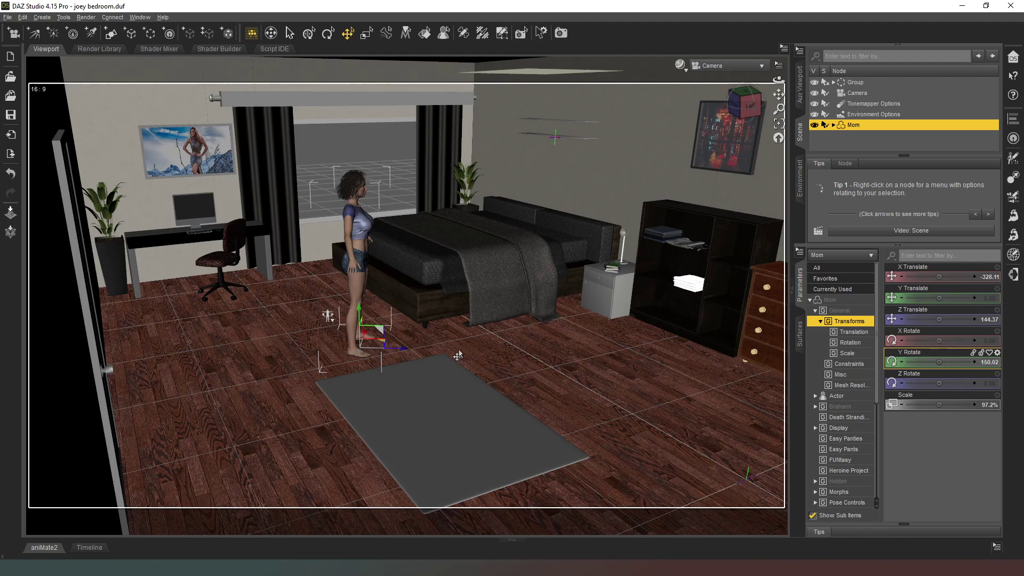
drag(593, 356, 671, 342)
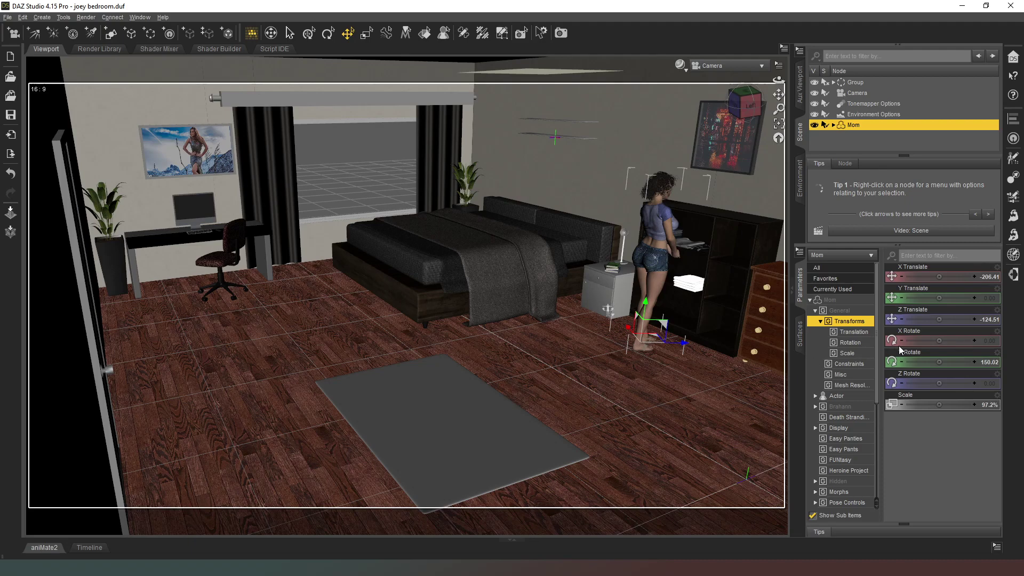
drag(912, 352, 930, 351)
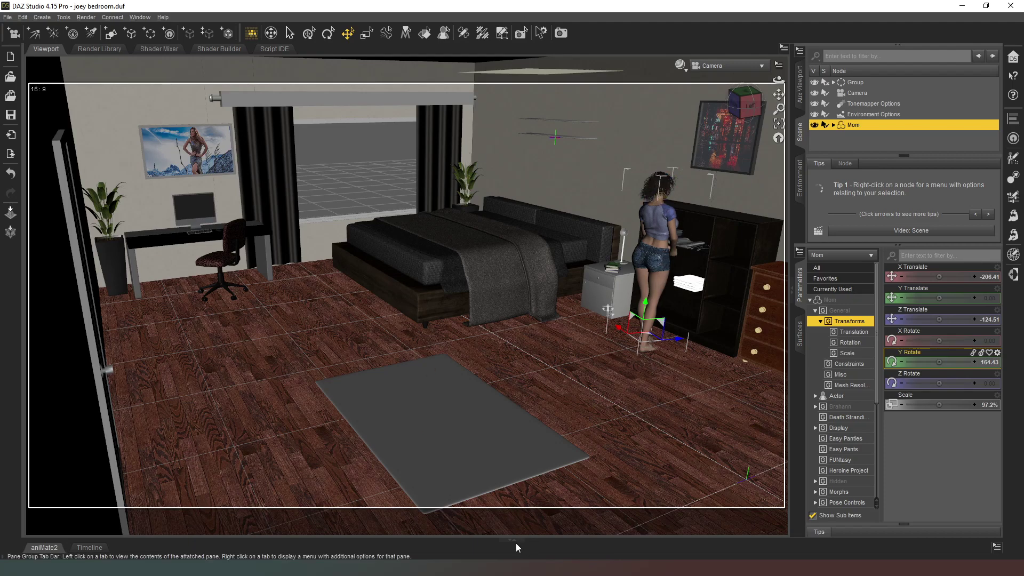
In the Timeline, set FPS to 16 and Total frames to 32.
drag(520, 541, 464, 458)
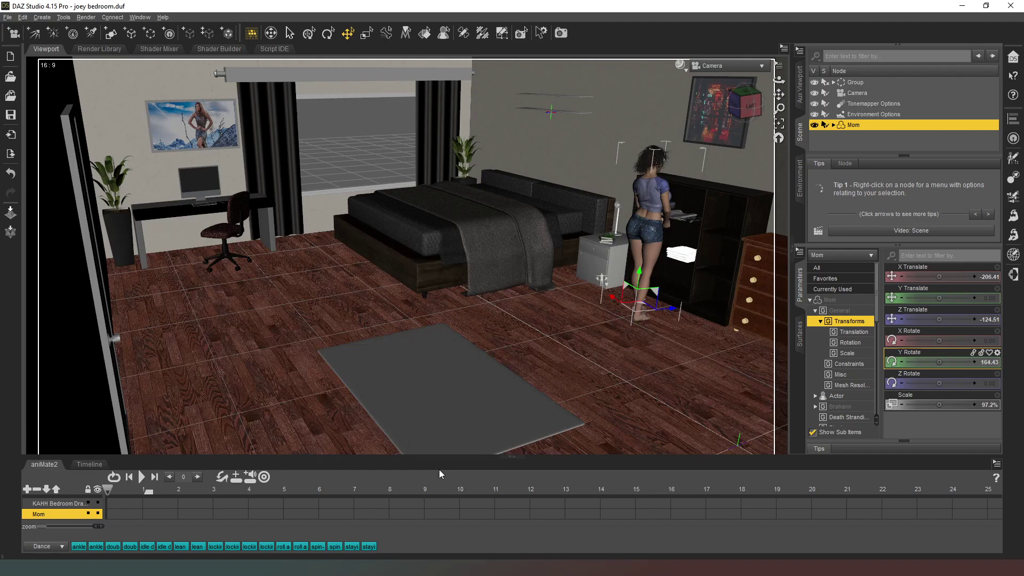
click(87, 465)
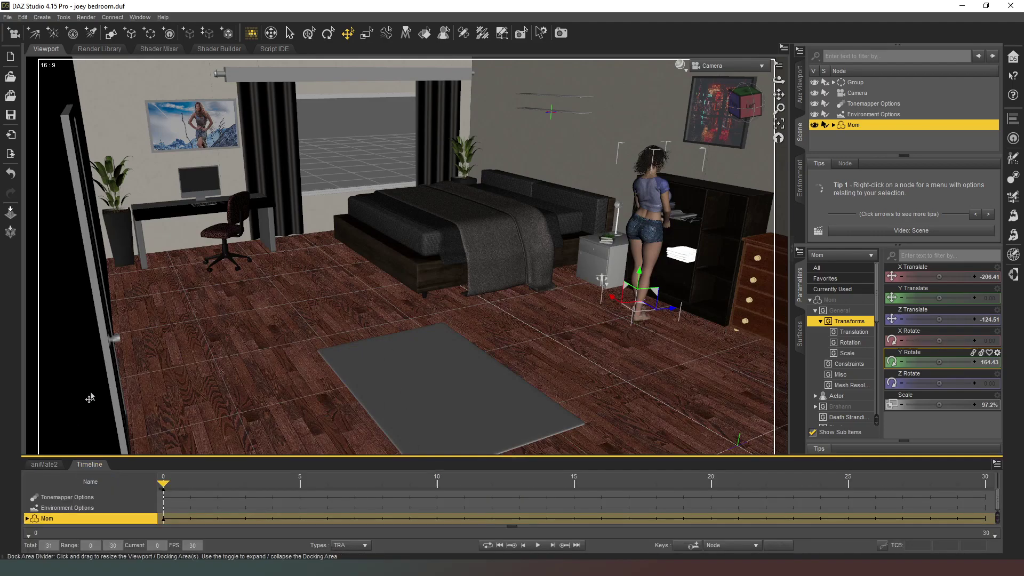
click(200, 545)
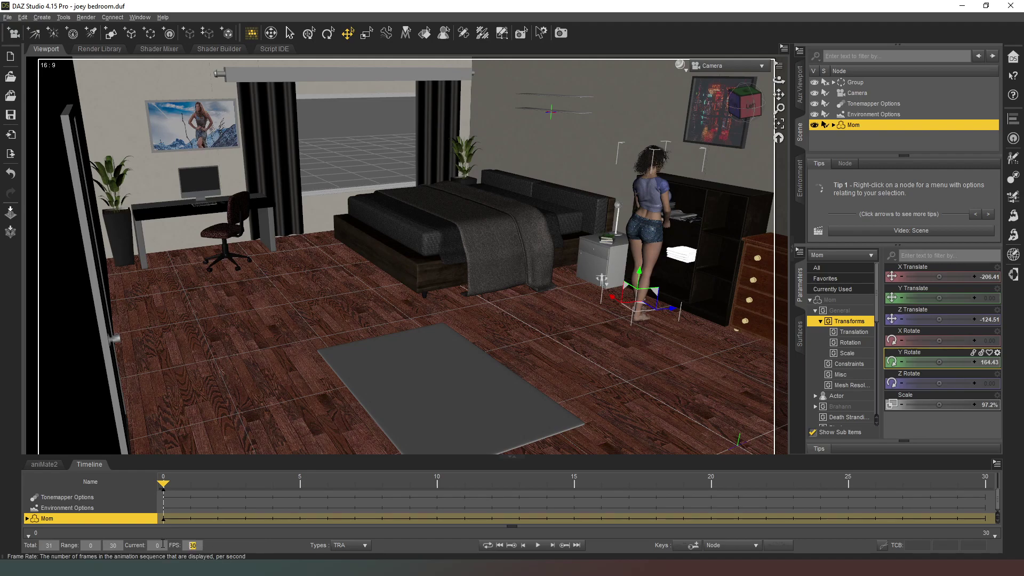
text(16)
key(Return)
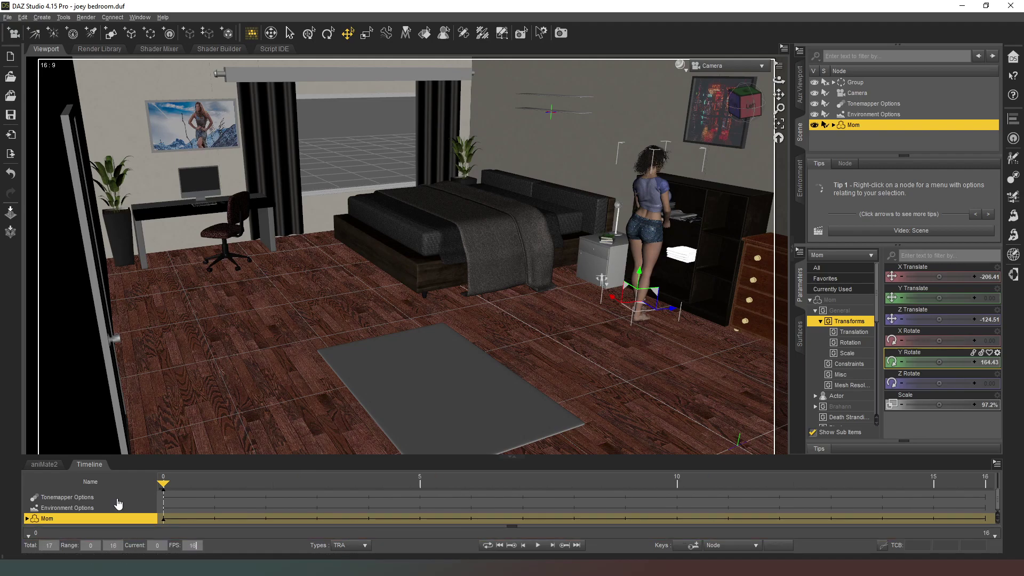
click(51, 545)
text(32)
key(Return)
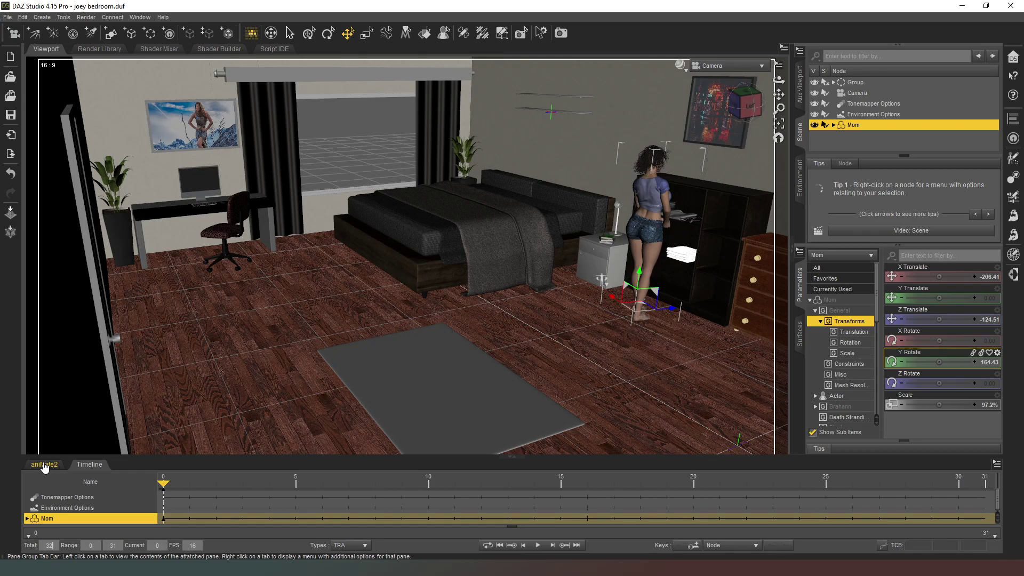
Show the aniMate2 blocks, then switch the viewport draw style to NVIDIA Iray.
click(45, 465)
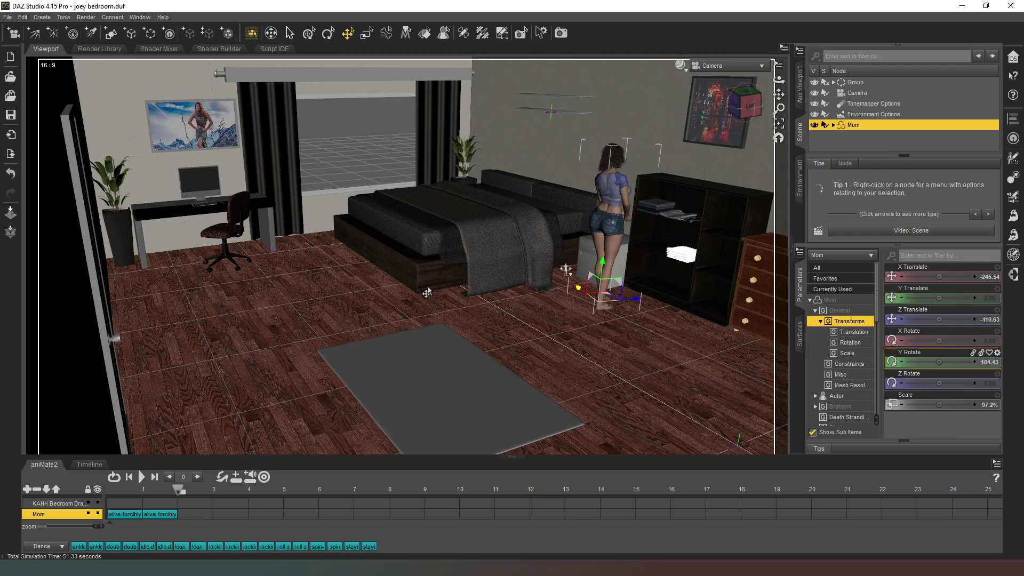
click(687, 74)
click(685, 201)
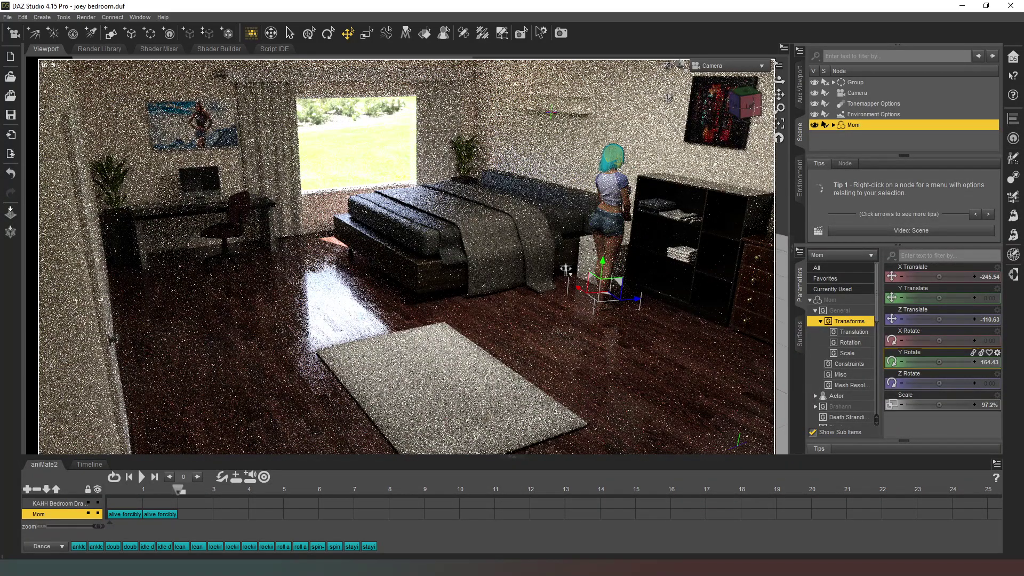
Once the Iray preview renders, open the viewport DrawStyle list.
click(687, 77)
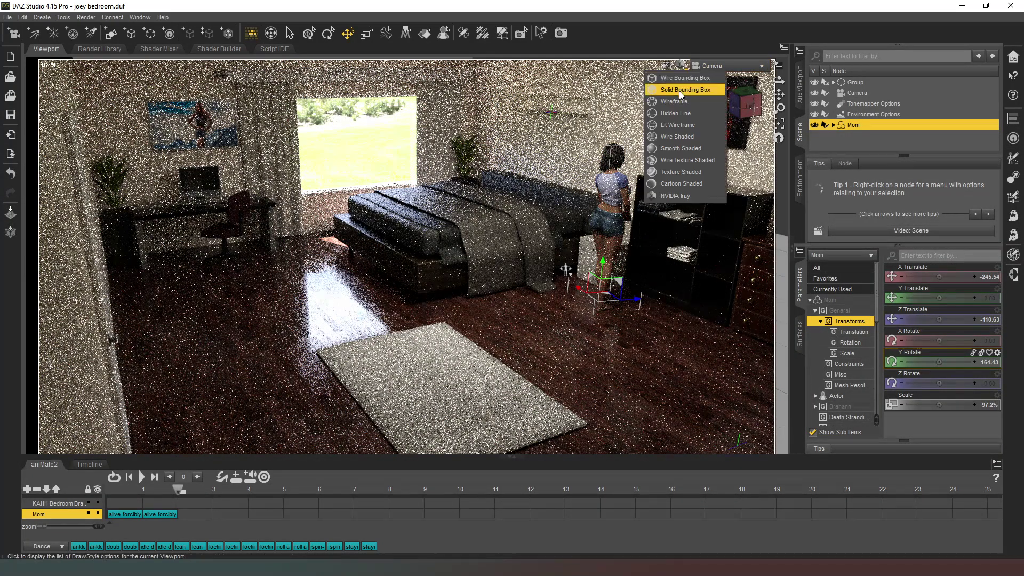
Return the viewport to Texture Shaded and undock, move and enlarge the settings pane.
click(684, 171)
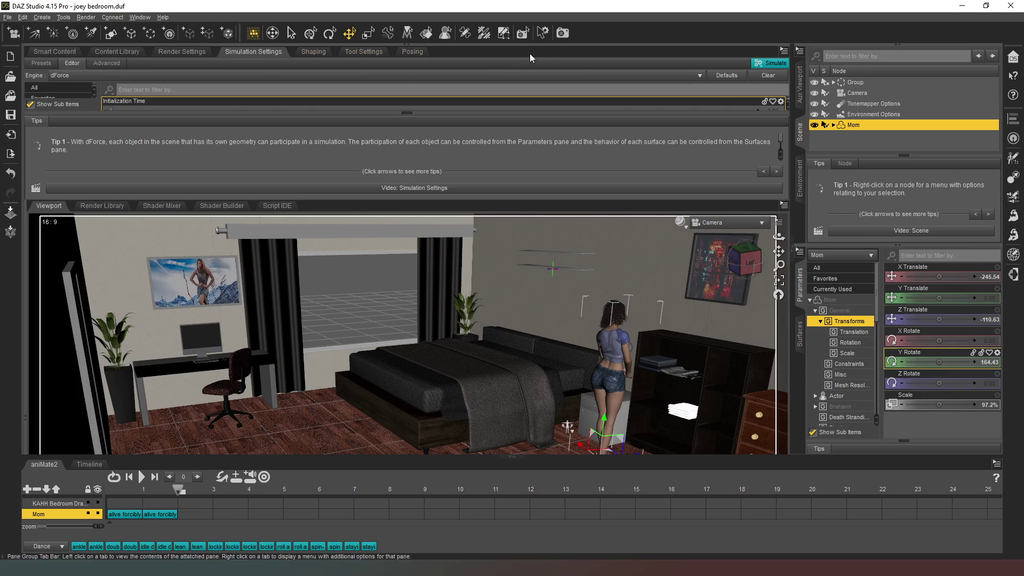
click(783, 50)
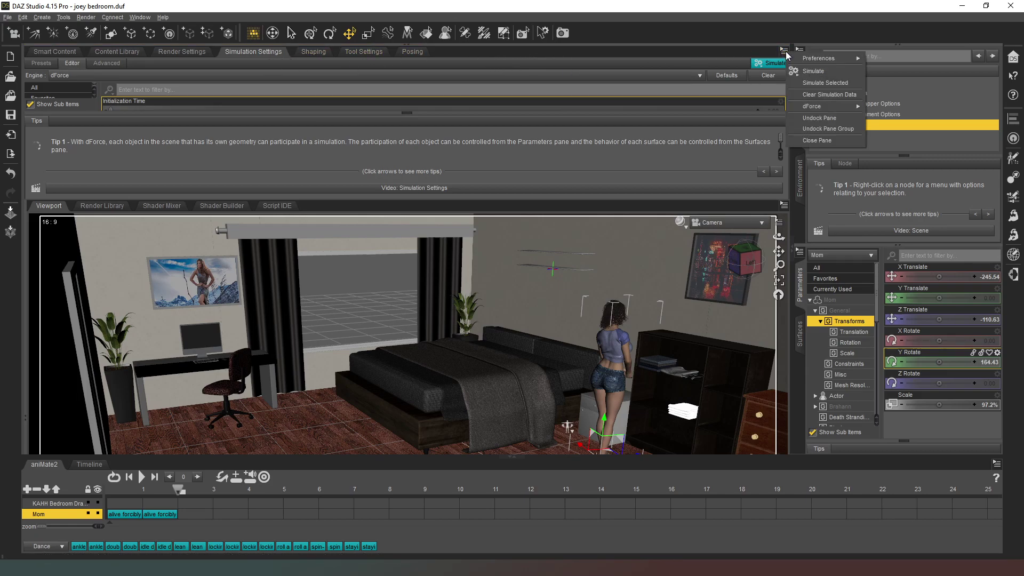
click(829, 128)
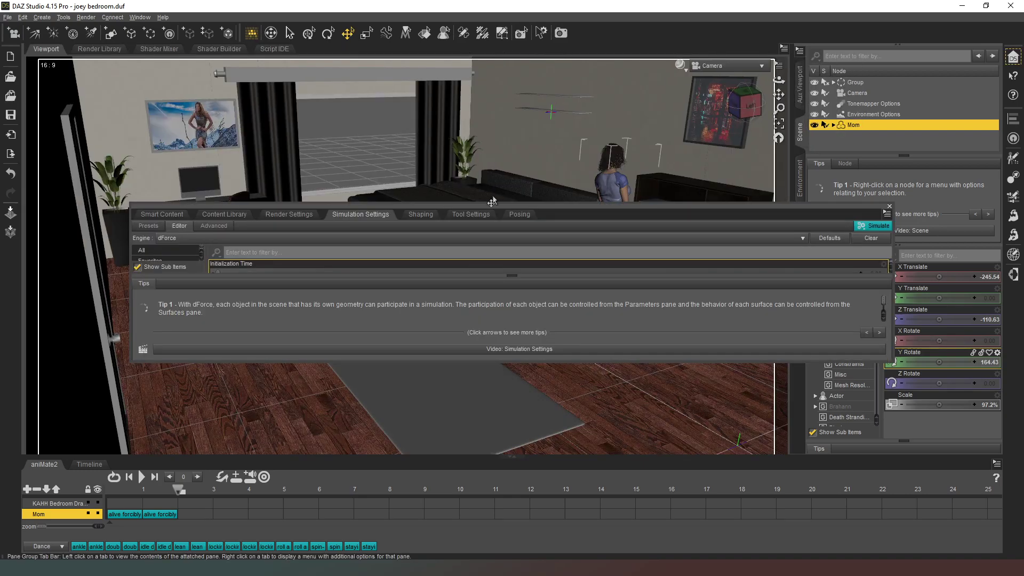
drag(630, 206, 581, 110)
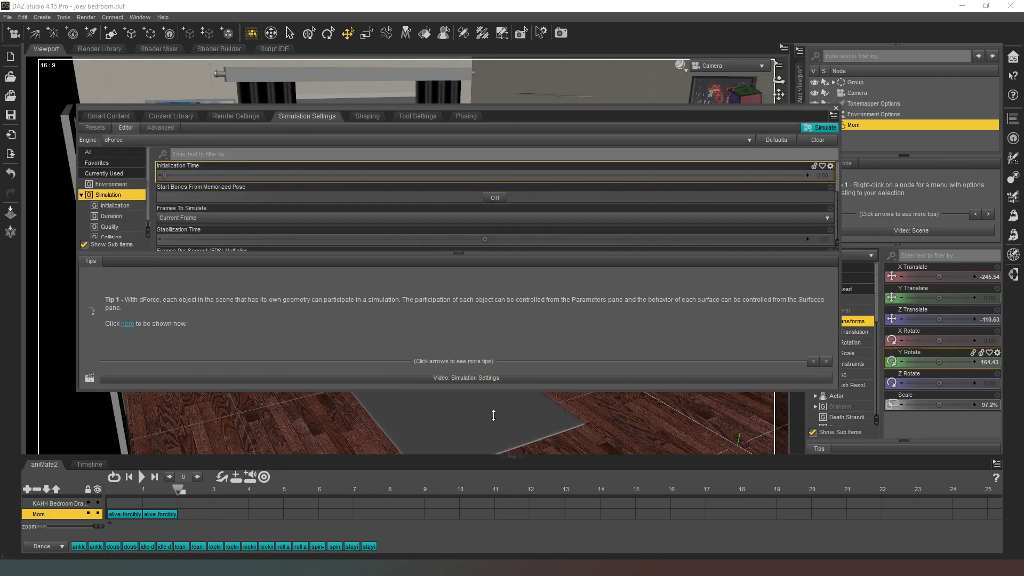
drag(493, 415, 498, 524)
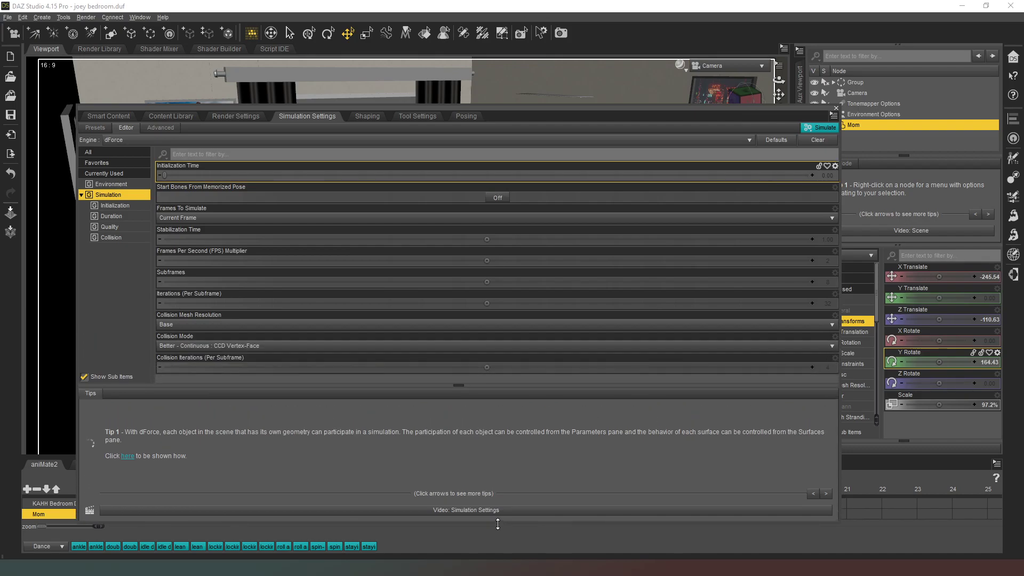
Collapse Tips and show the General section of Render Settings.
click(458, 385)
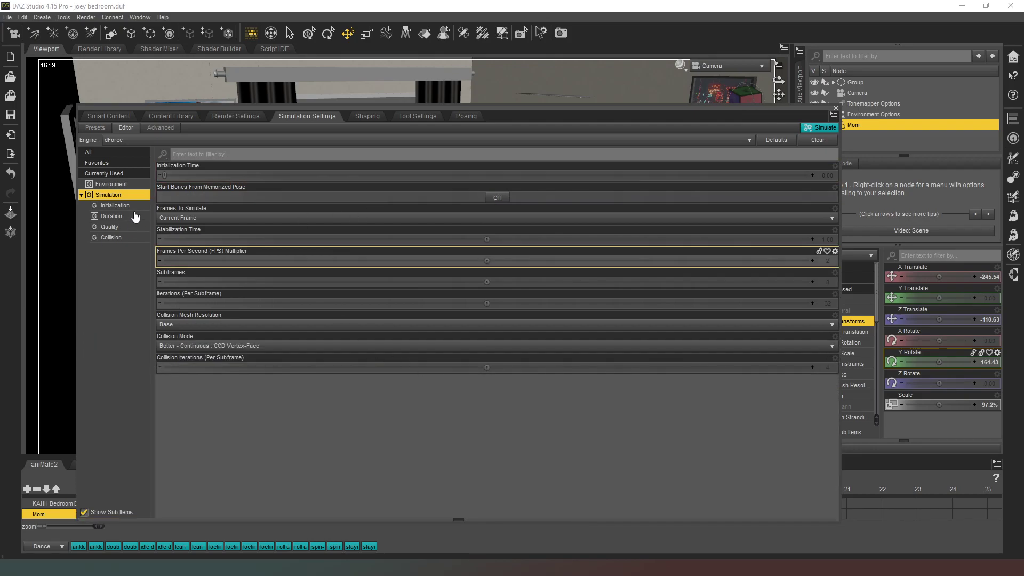
click(240, 117)
click(106, 187)
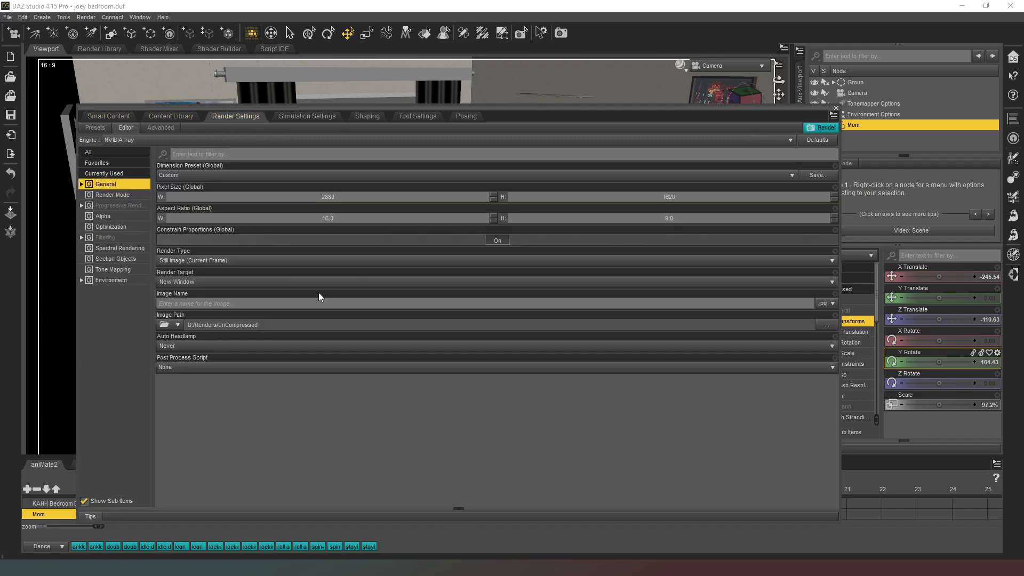
click(229, 260)
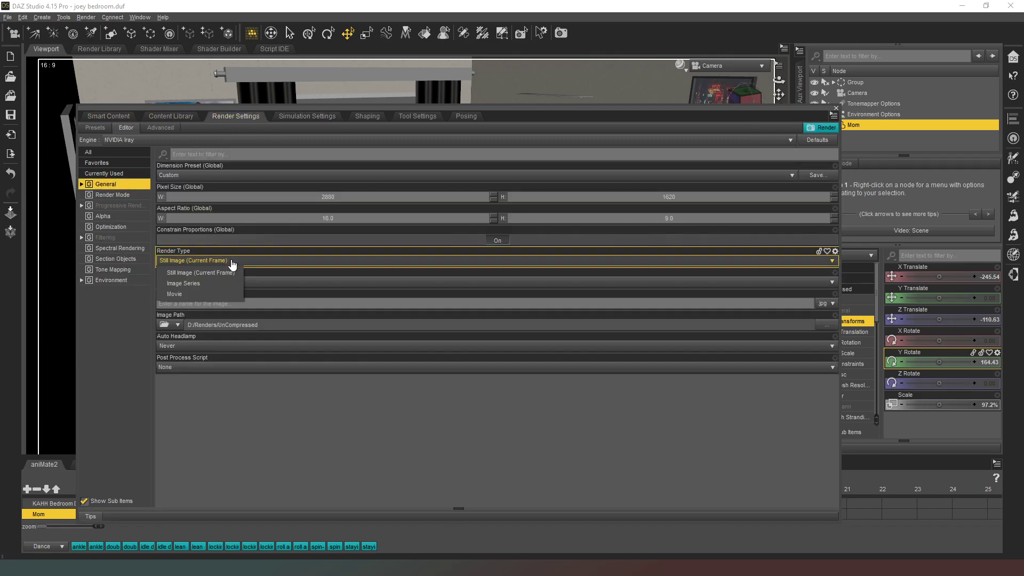
Set Render Type to Image Series, Series Base mom_my_bedroom, and Pixel Size width 1920.
click(191, 283)
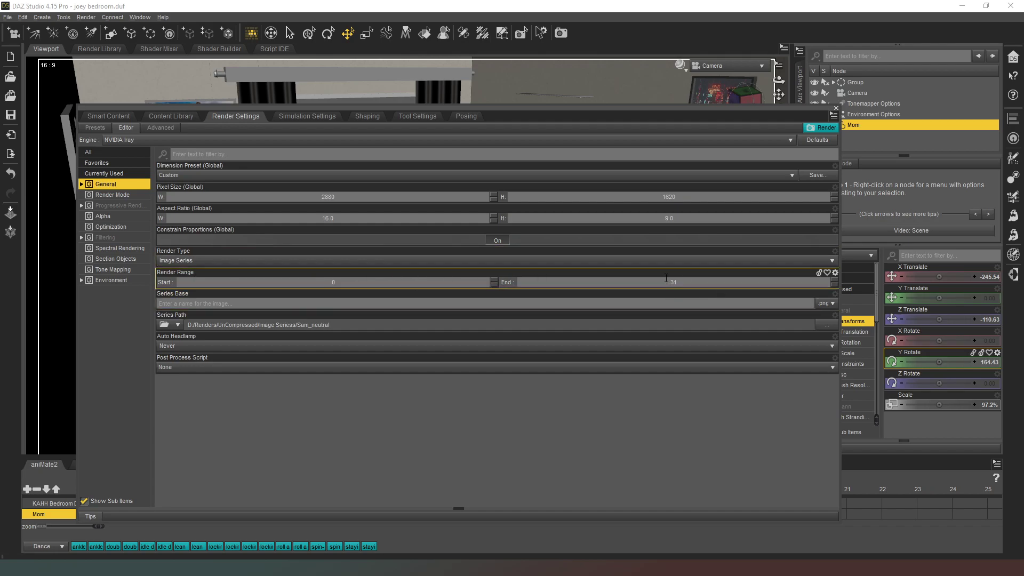
click(312, 308)
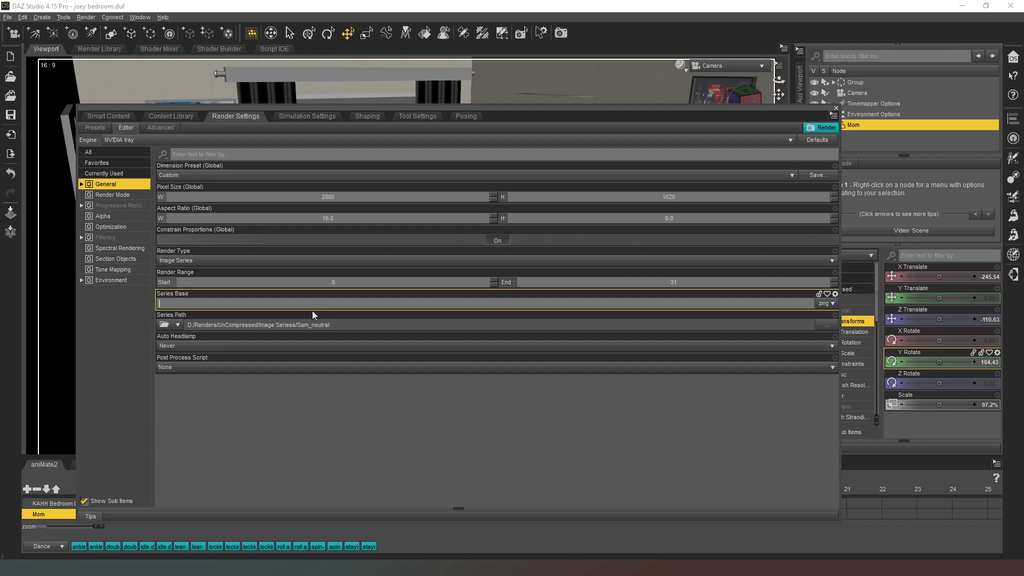
text(mom_my_bedroom)
double_click(344, 196)
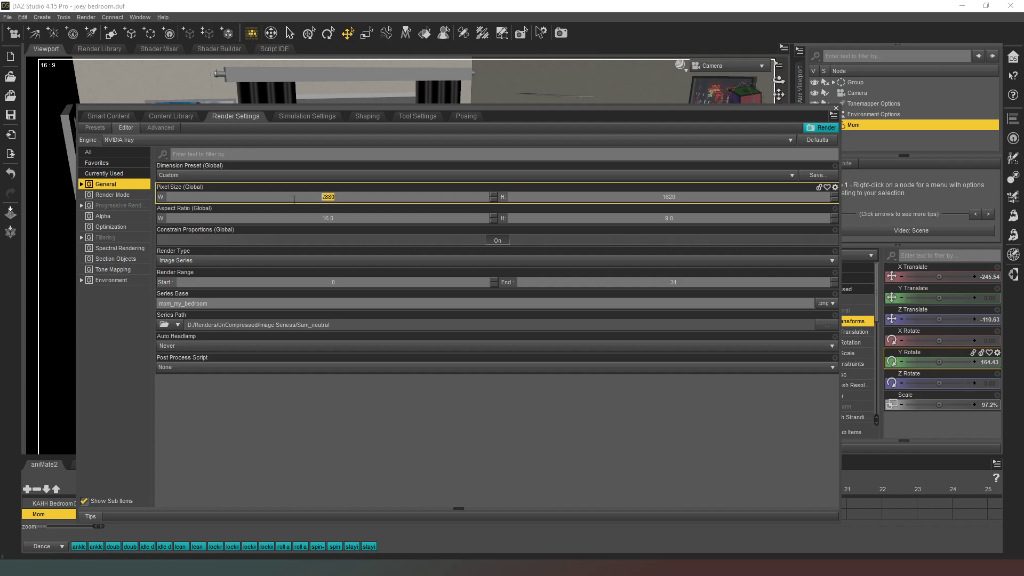
text(1920)
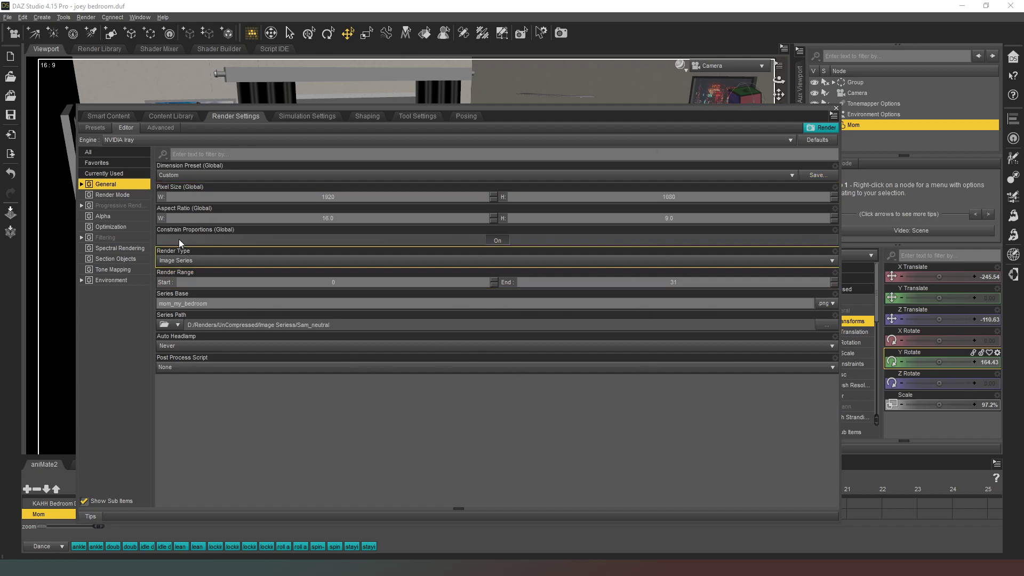
Turn Rendering Quality off, set Max Time to 259200 and Max Samples to 550.
click(120, 206)
click(497, 284)
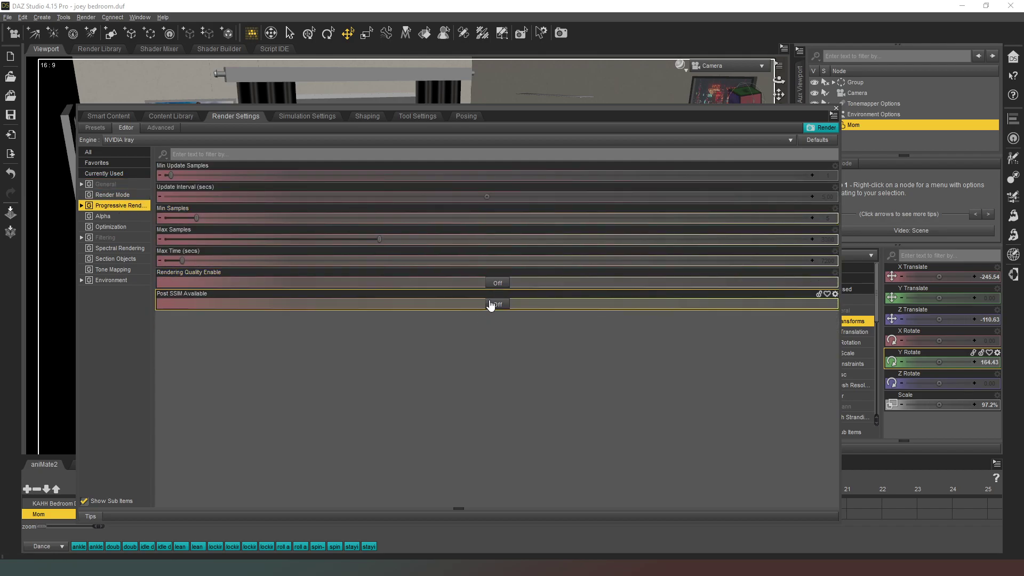
click(827, 239)
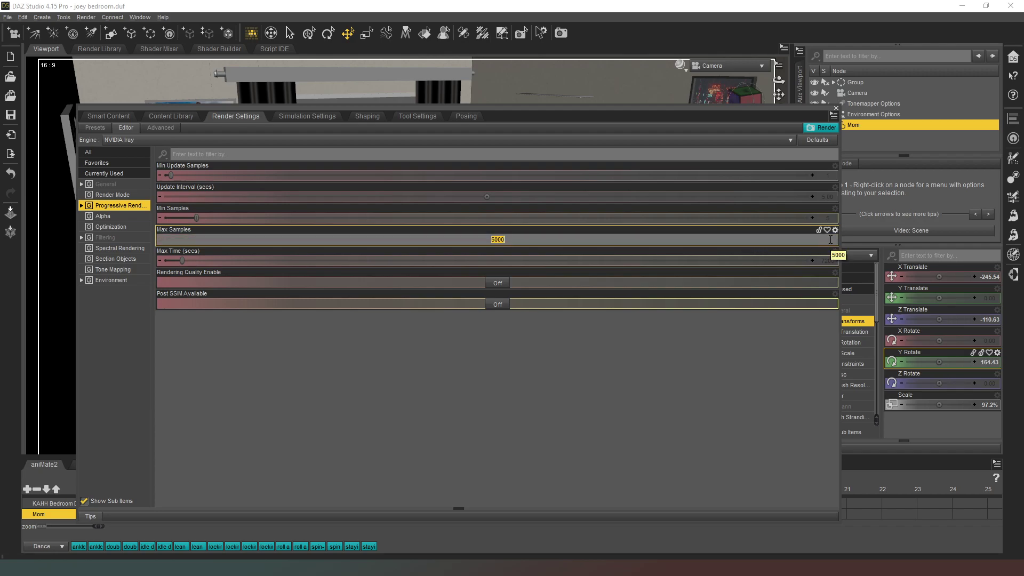
text(50)
drag(181, 258, 848, 281)
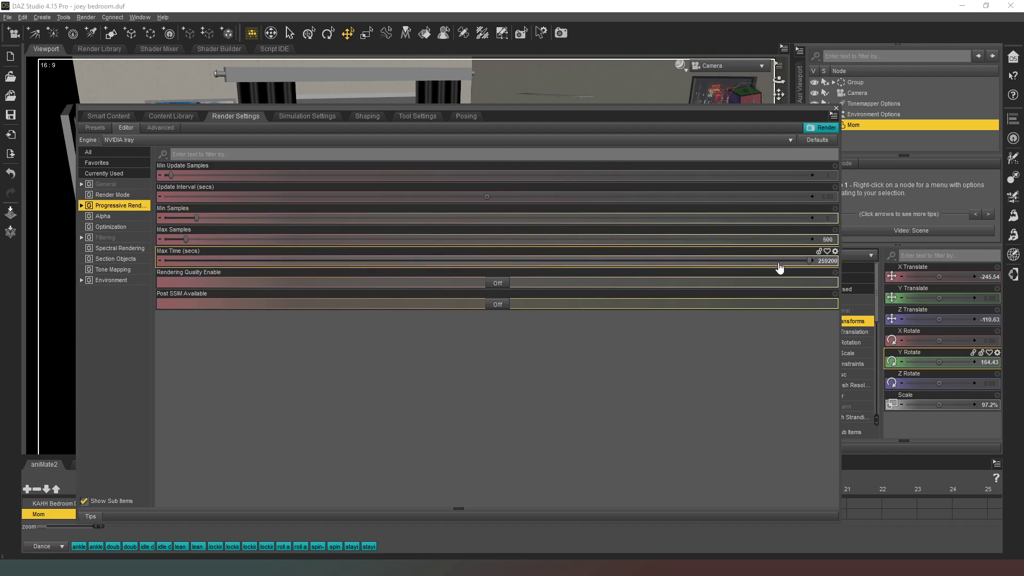
click(831, 240)
text(550)
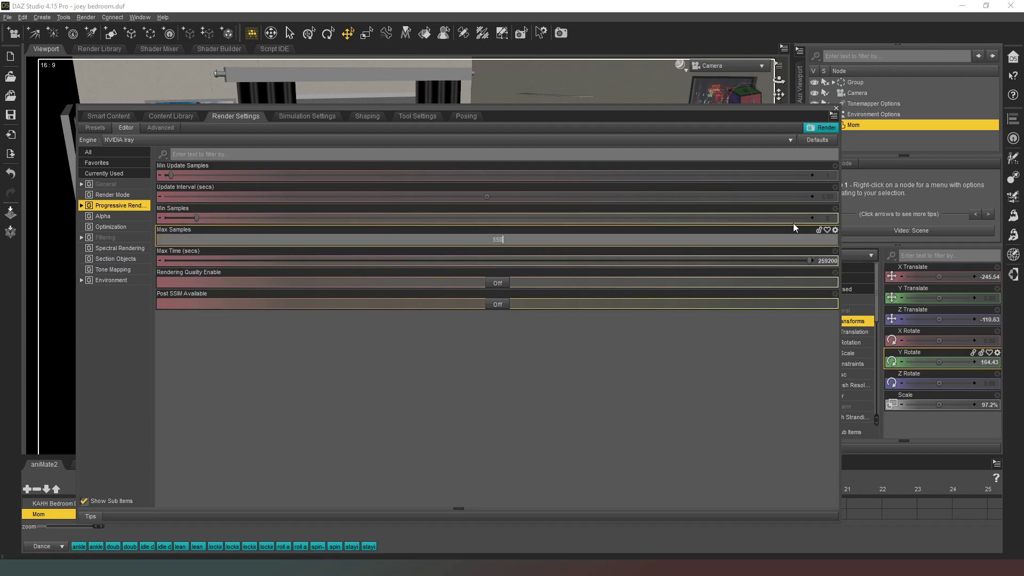
key(Return)
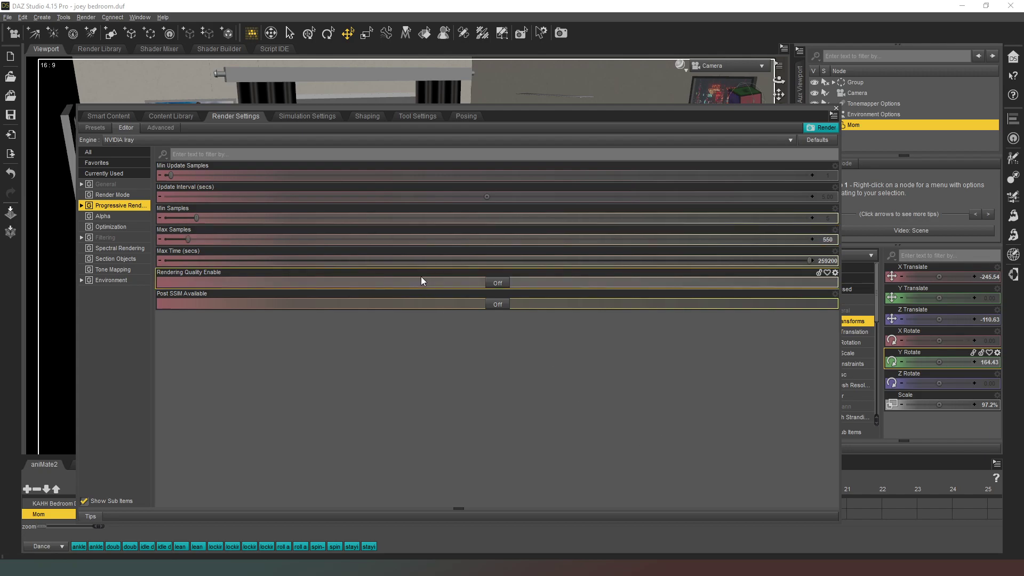
Make the Iray post denoiser available and enabled, starting at iteration 525.
click(102, 238)
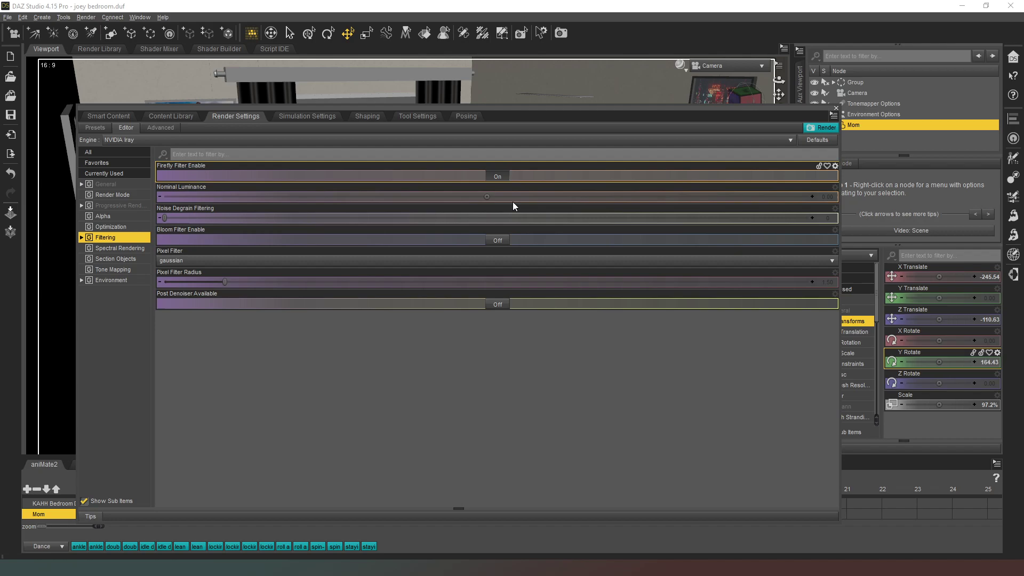
click(496, 305)
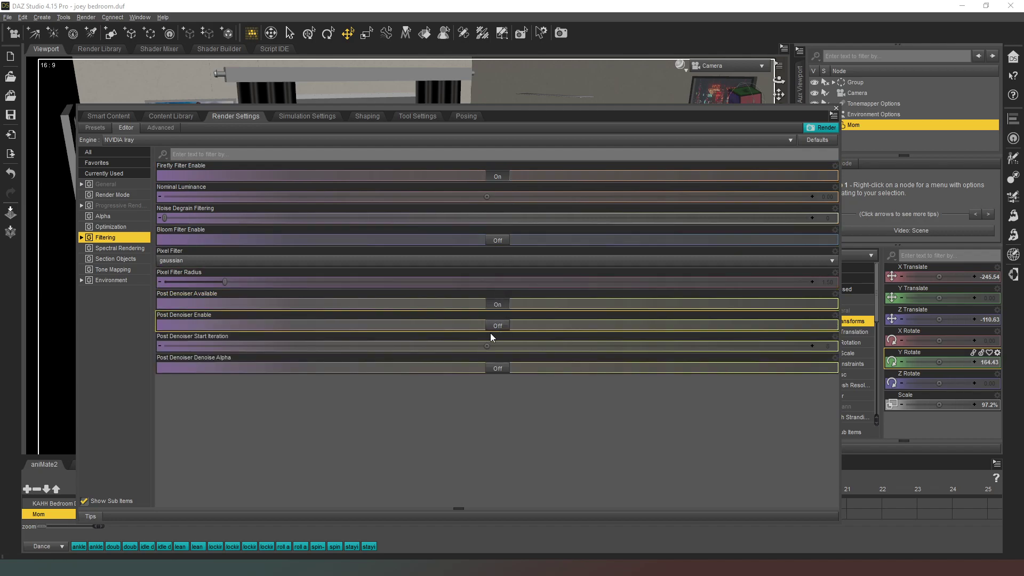
click(498, 326)
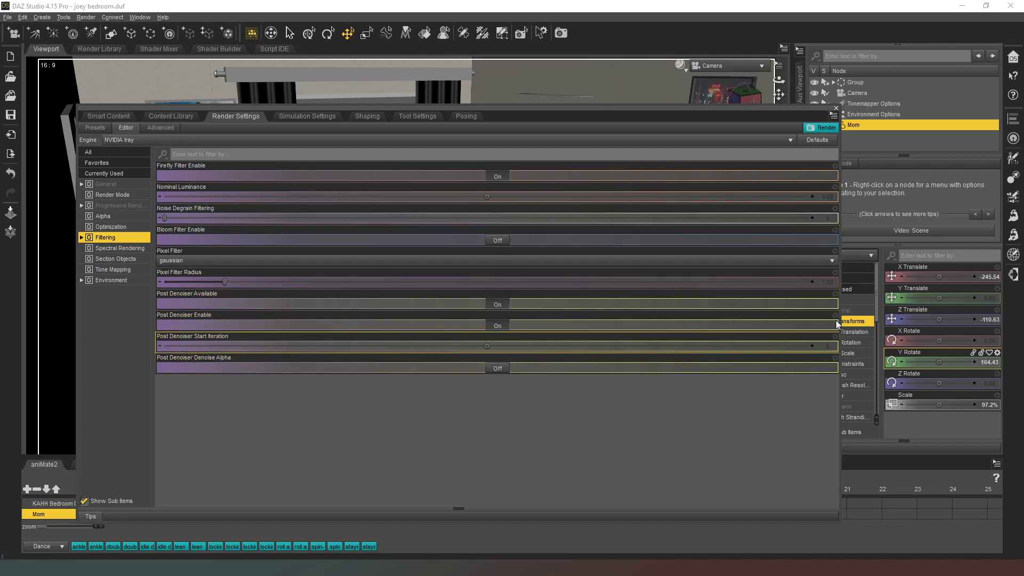
double_click(827, 346)
text(5)
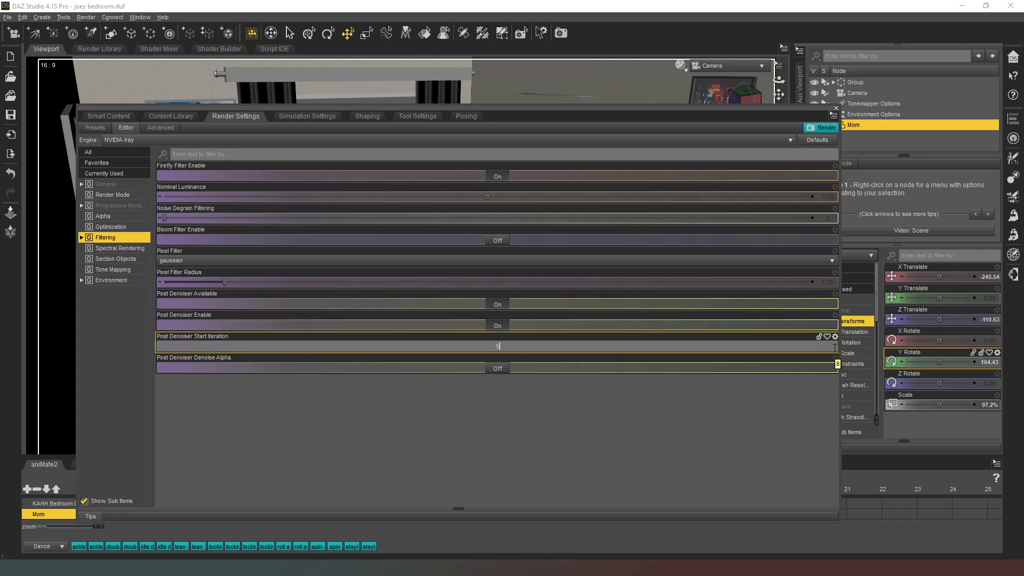
text(25)
key(Return)
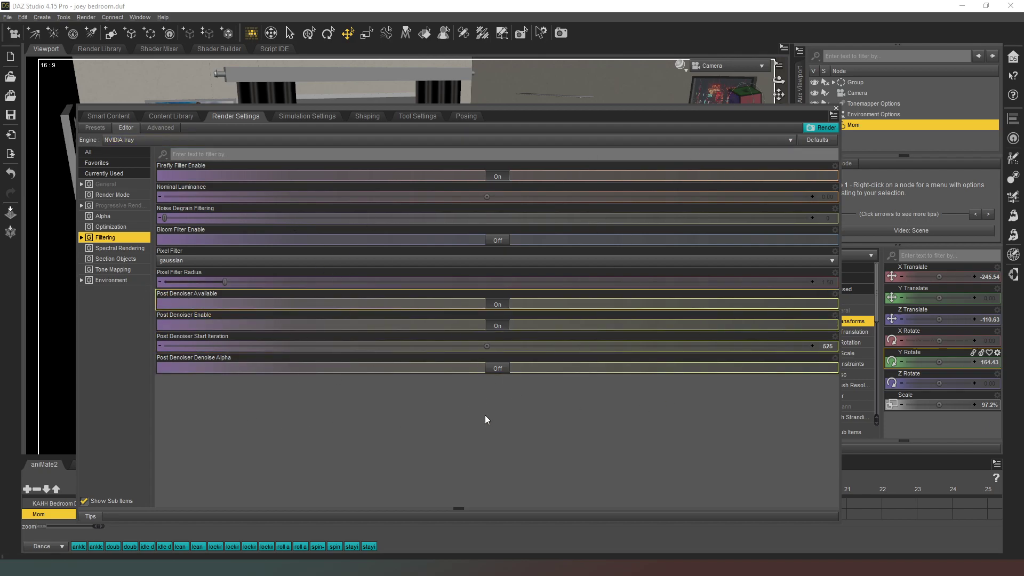
Enable rendering to canvases and add a Beauty canvas.
click(157, 128)
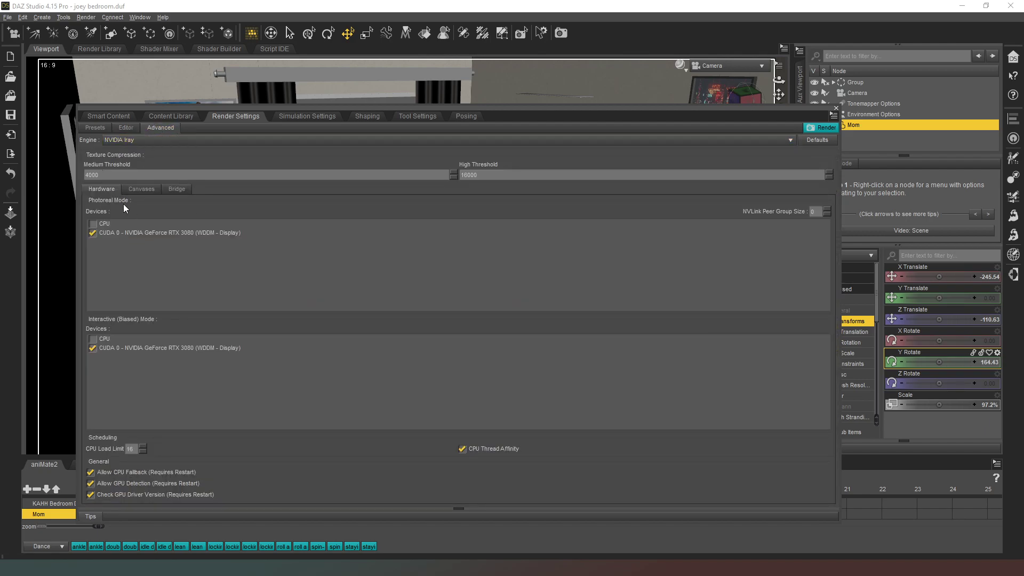
click(142, 190)
click(92, 200)
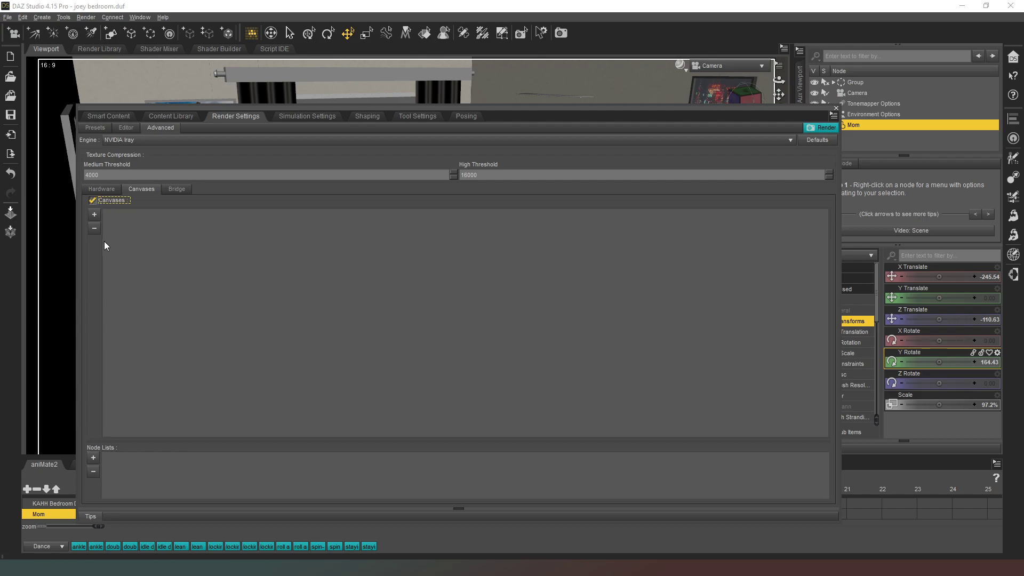
click(94, 215)
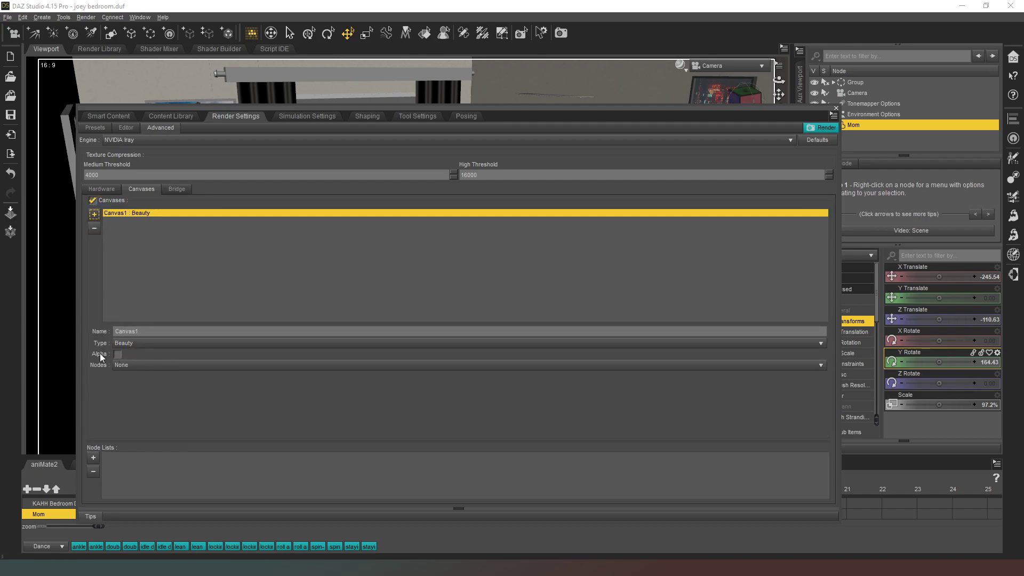
Create a node list named 'Mom' and open it to choose its nodes.
click(94, 458)
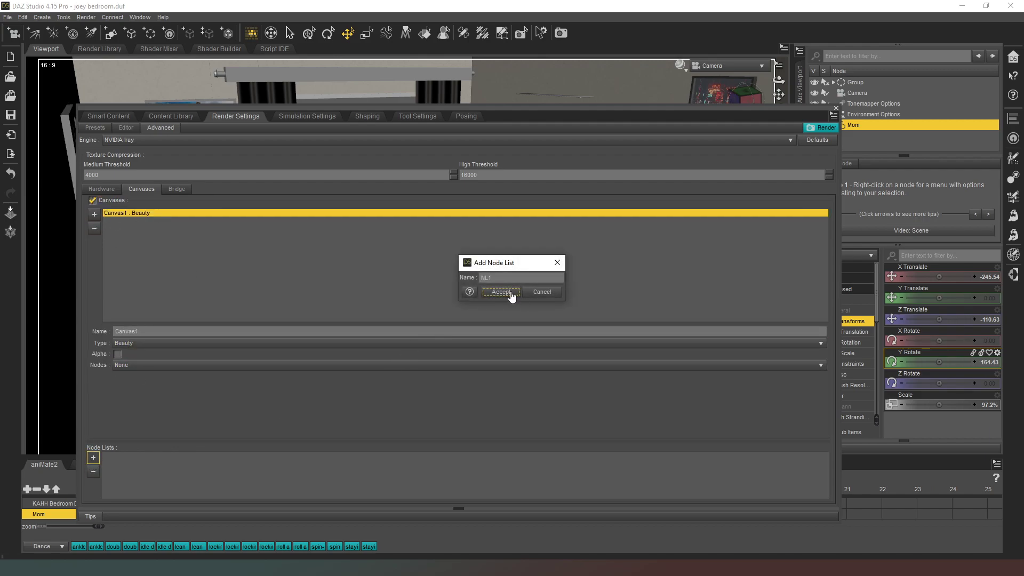
text(Mom)
click(507, 294)
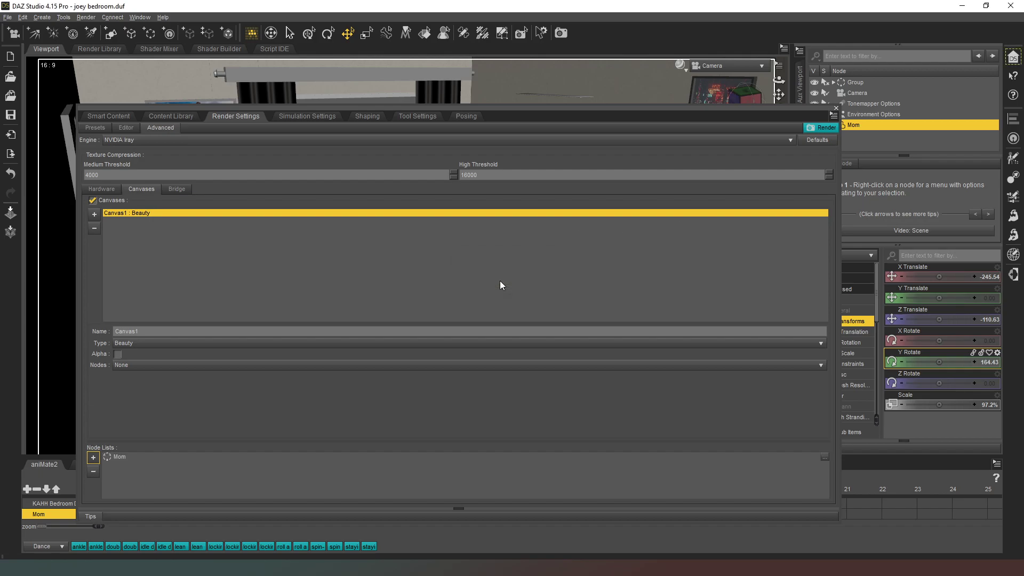
click(824, 457)
drag(576, 245, 576, 325)
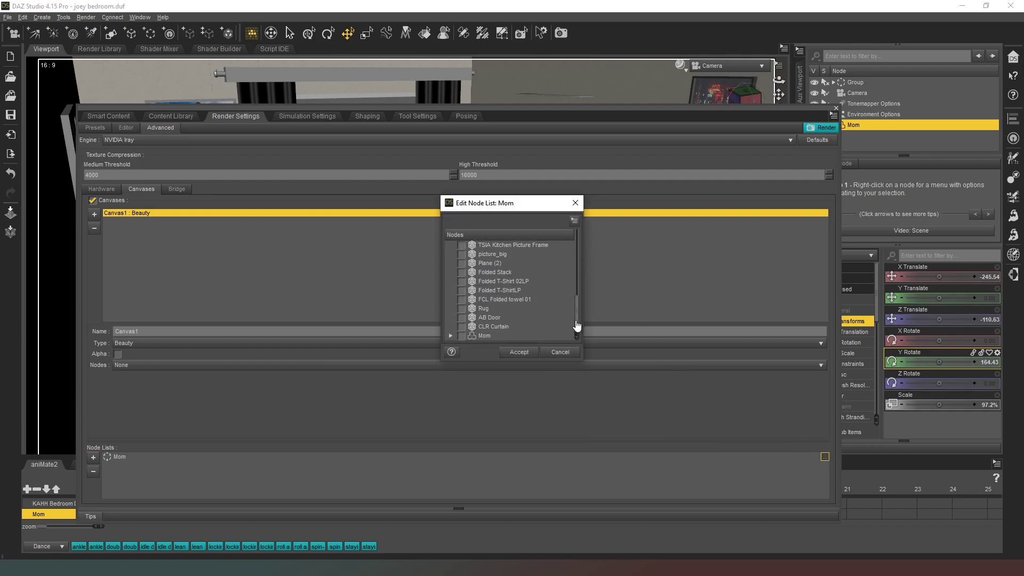
Tick dforce Neroli Hair, Fawne Earrings, IAShirt, Sunny Days Shorts and Helio Shoes in the Mom list, then accept.
click(451, 335)
scroll(558, 298, down, 3)
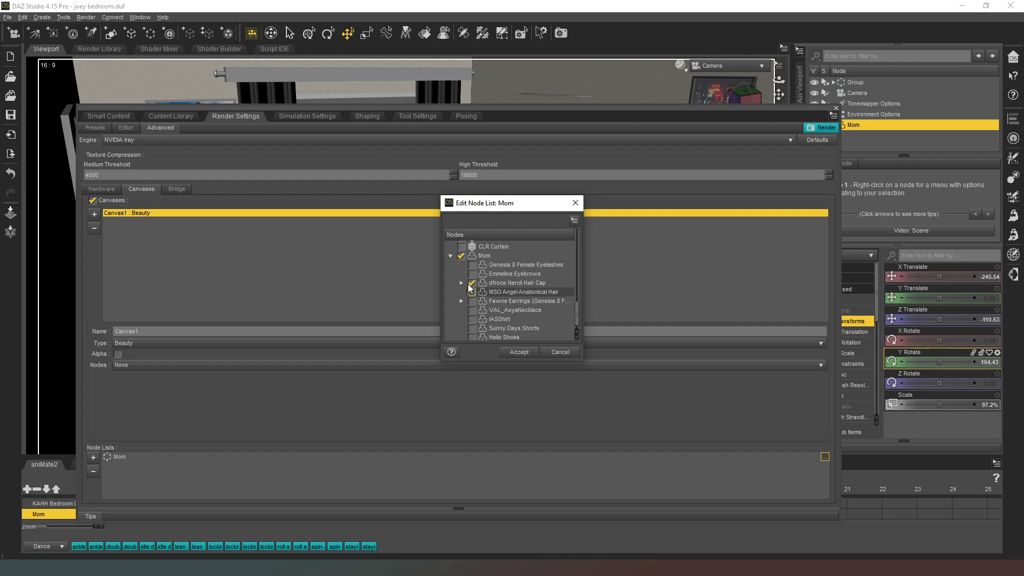
click(461, 283)
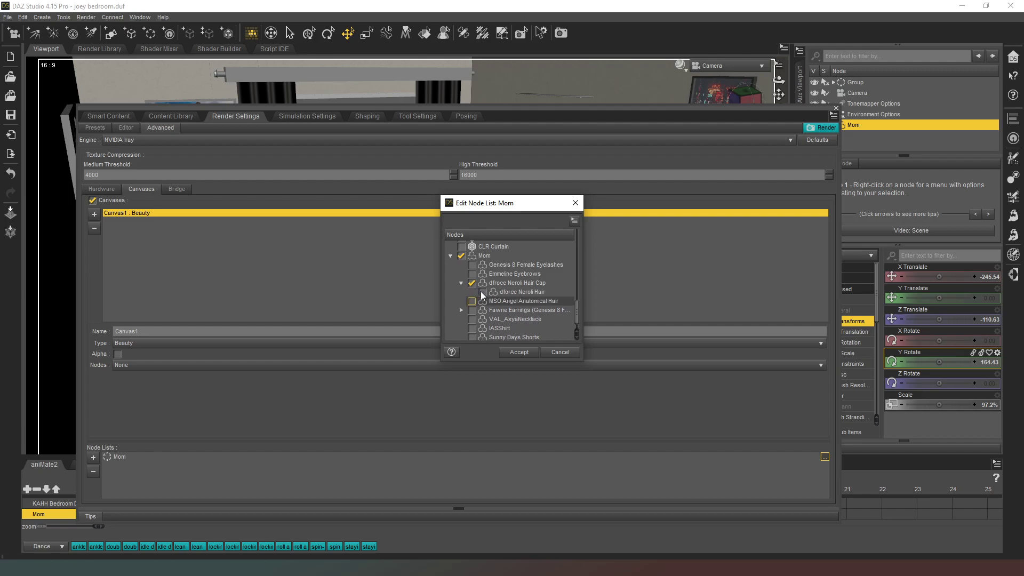
click(482, 291)
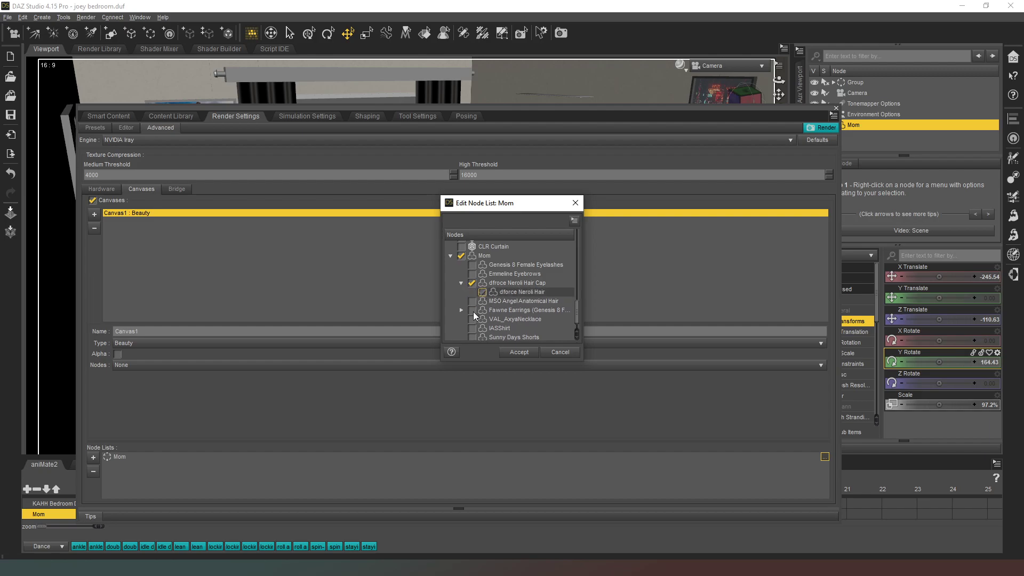
scroll(495, 301, down, 1)
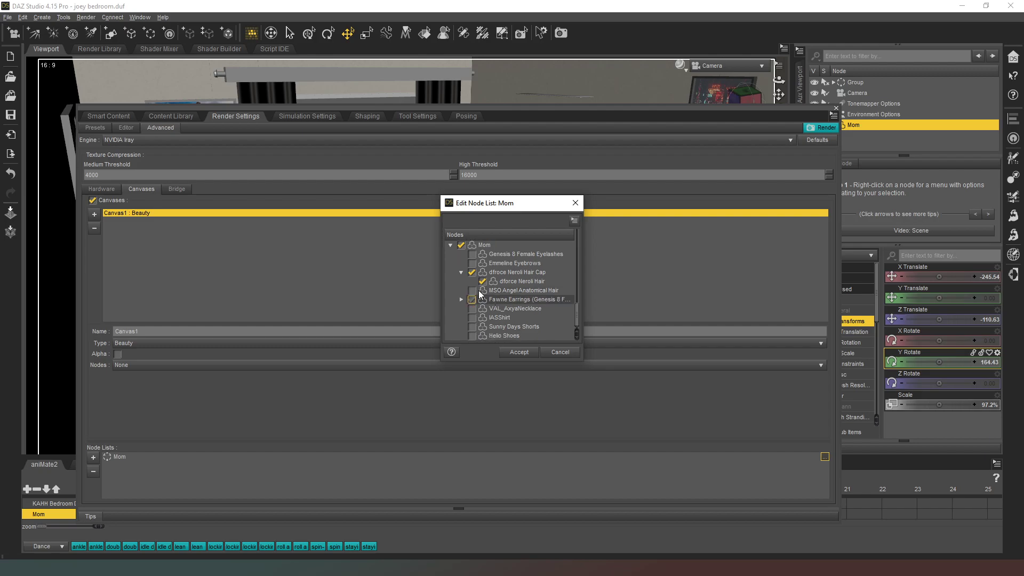
click(462, 299)
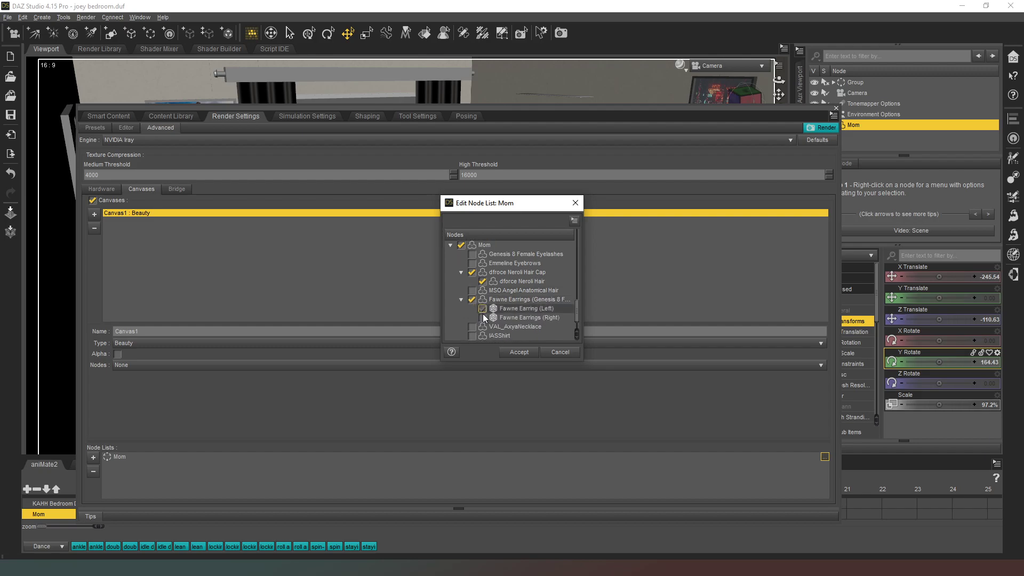
scroll(516, 315, down, 2)
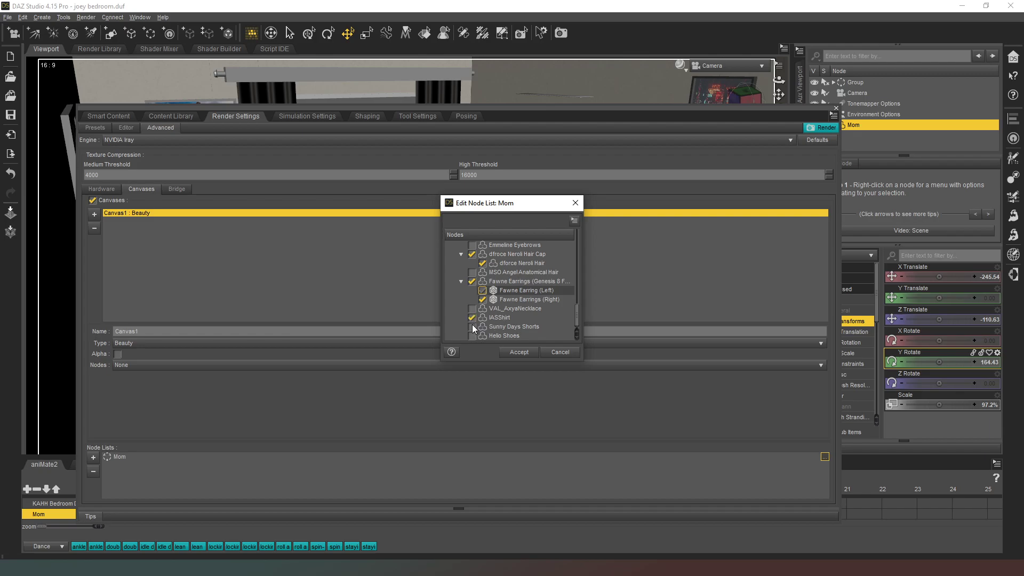
click(519, 352)
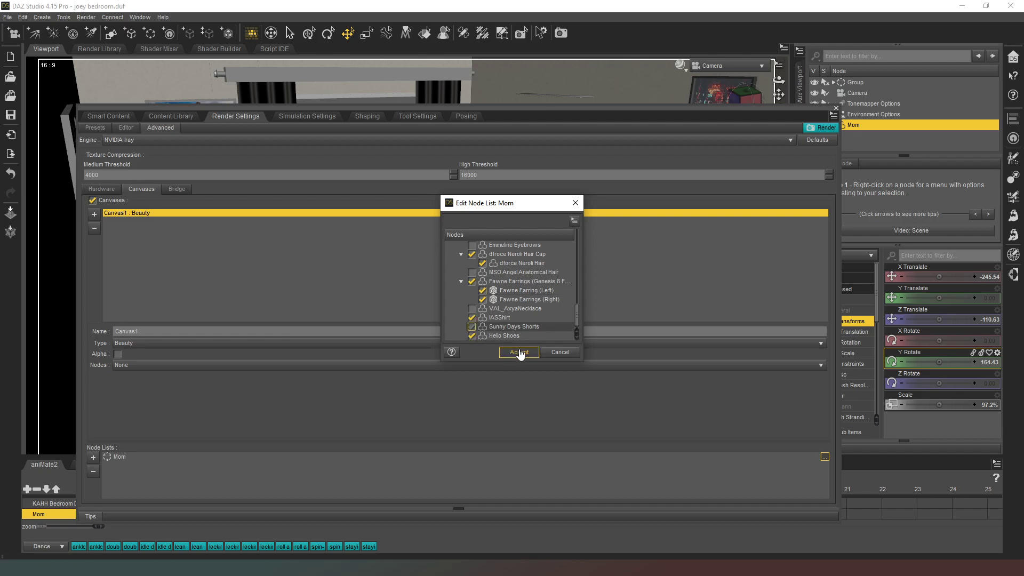
Limit the Beauty canvas to the Mom node list with Alpha on, then return to the Editor settings.
click(184, 367)
click(142, 377)
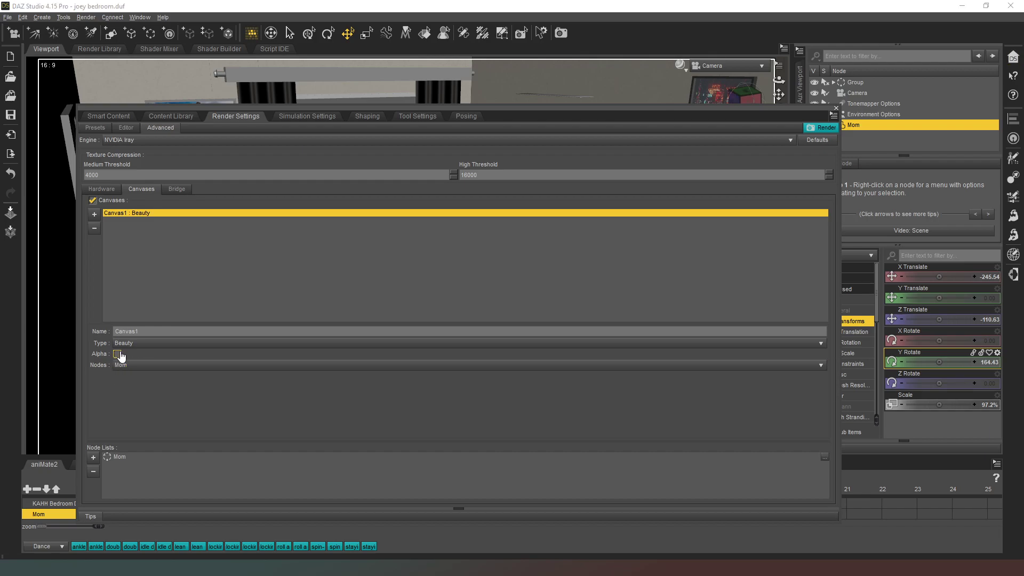
click(118, 354)
click(126, 128)
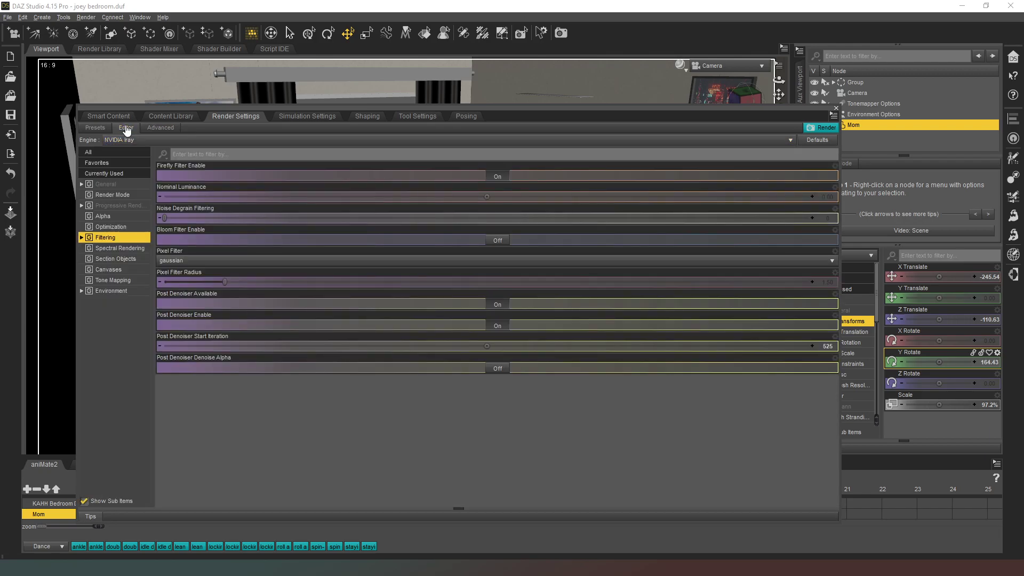